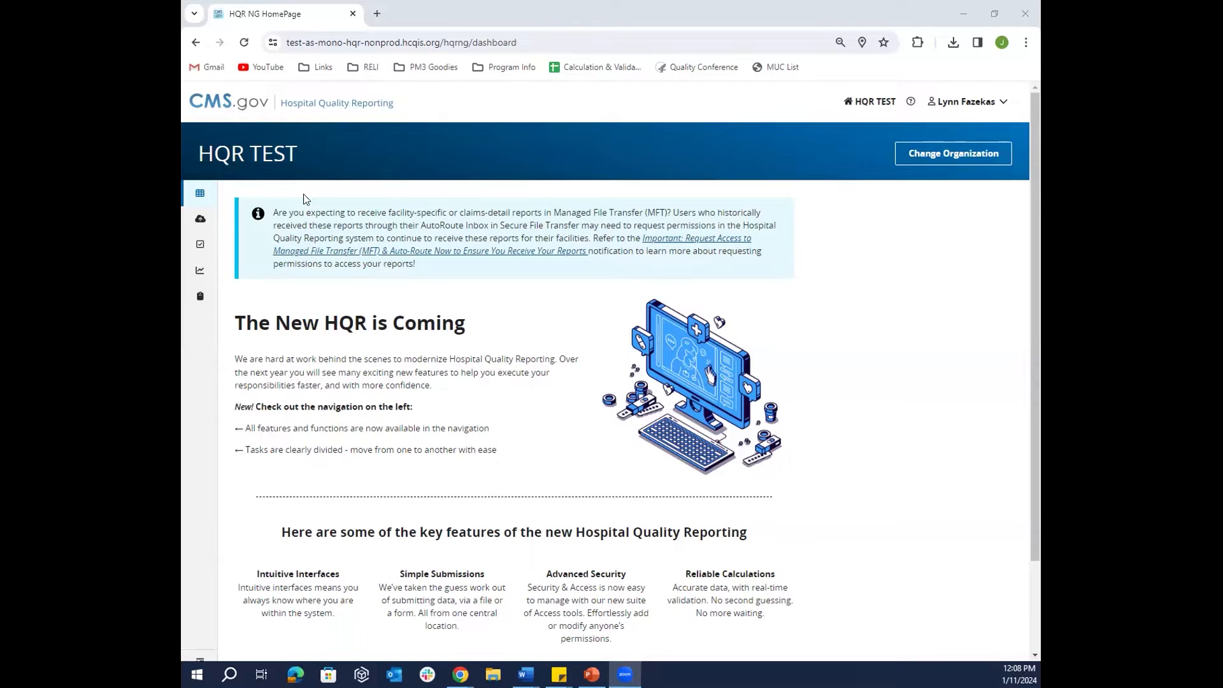
- Launch the Promoting Interoperability web-based data form for program year 2023 from Data Submissions
mouse_move(197, 192)
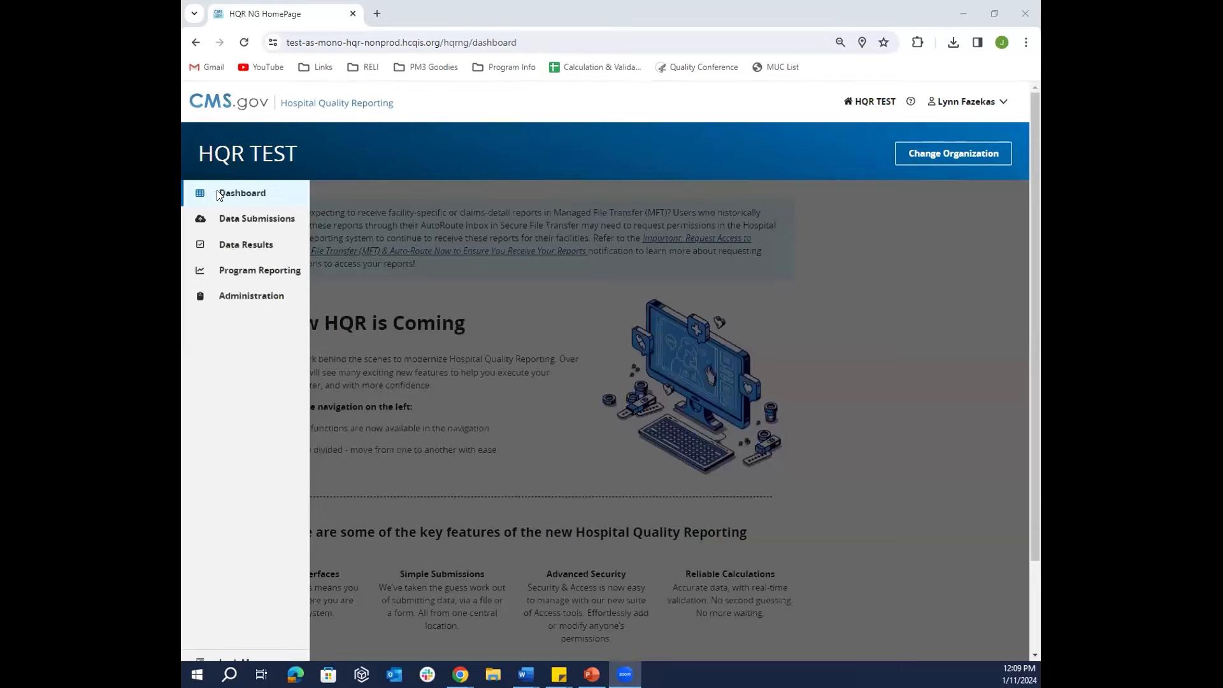
left_click(270, 218)
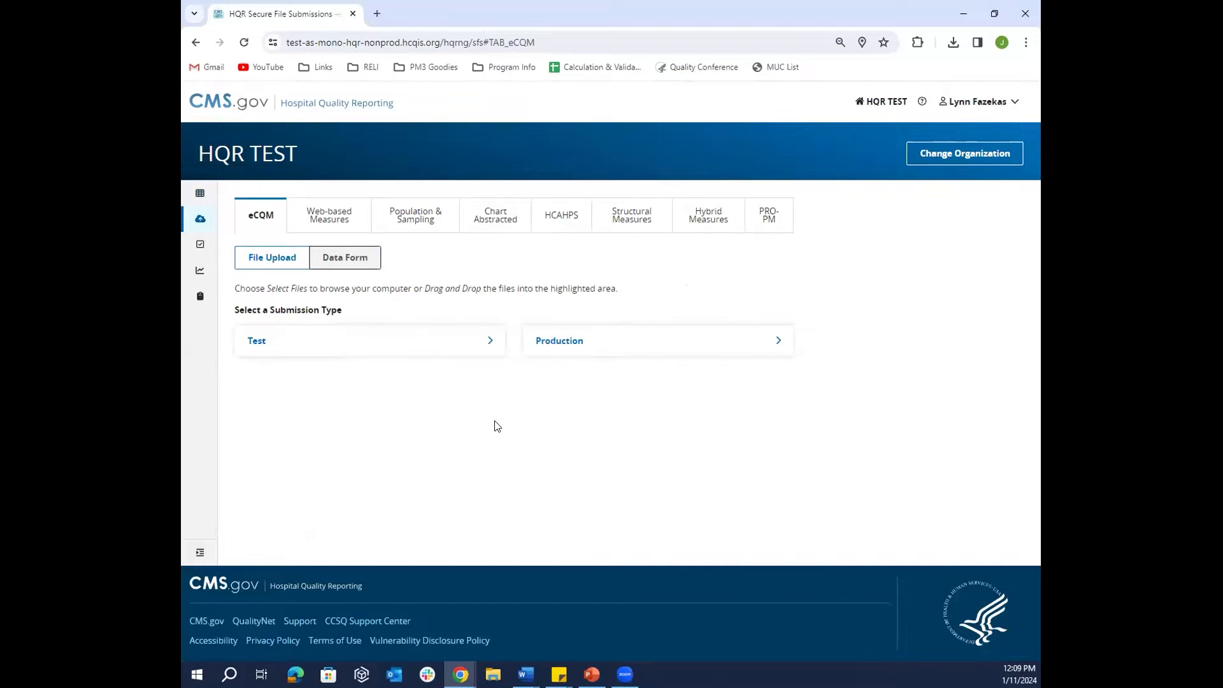
left_click(339, 221)
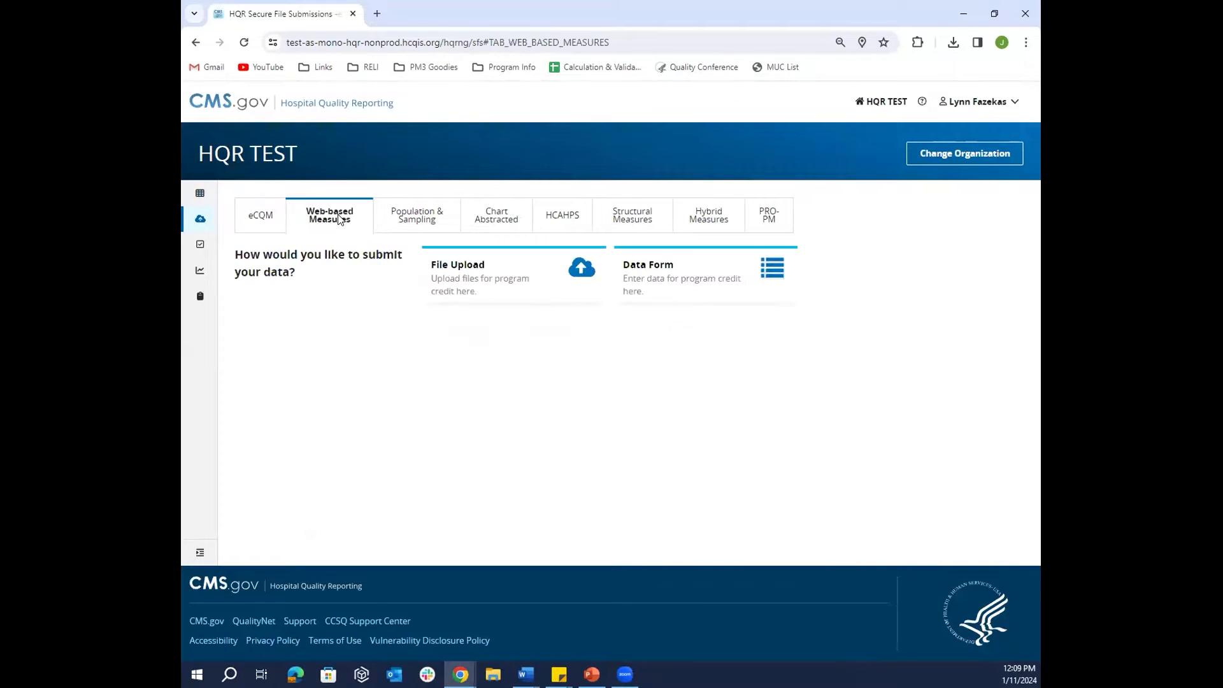
left_click(718, 287)
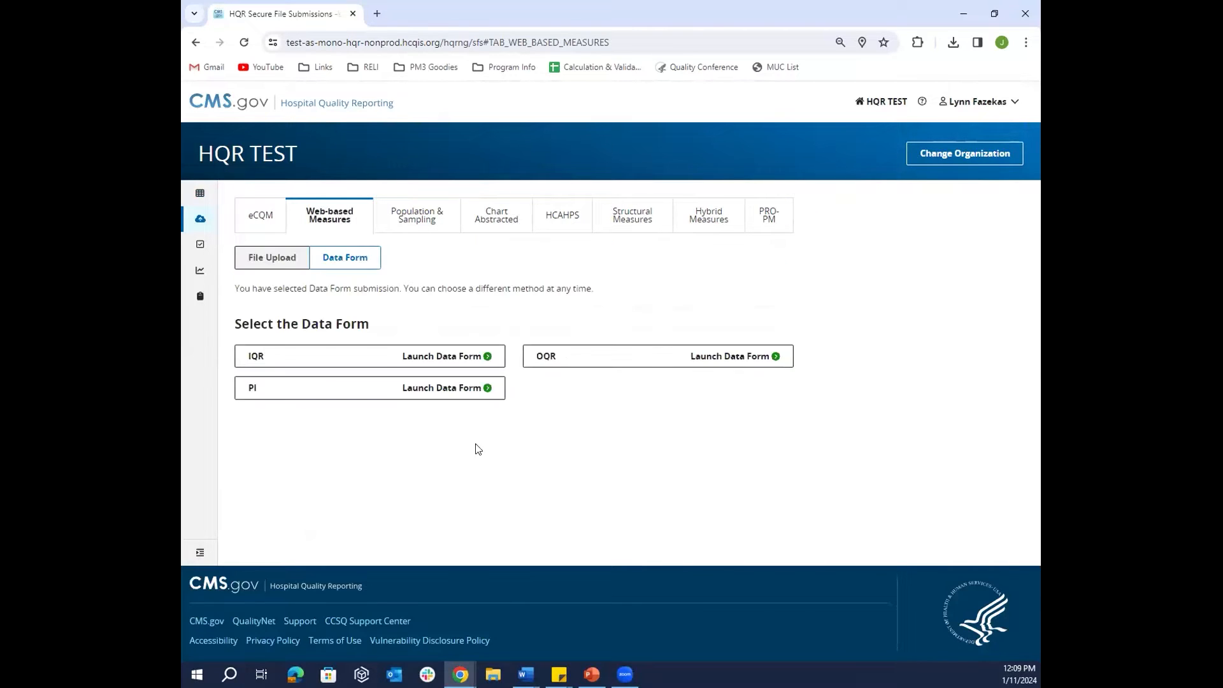
left_click(332, 396)
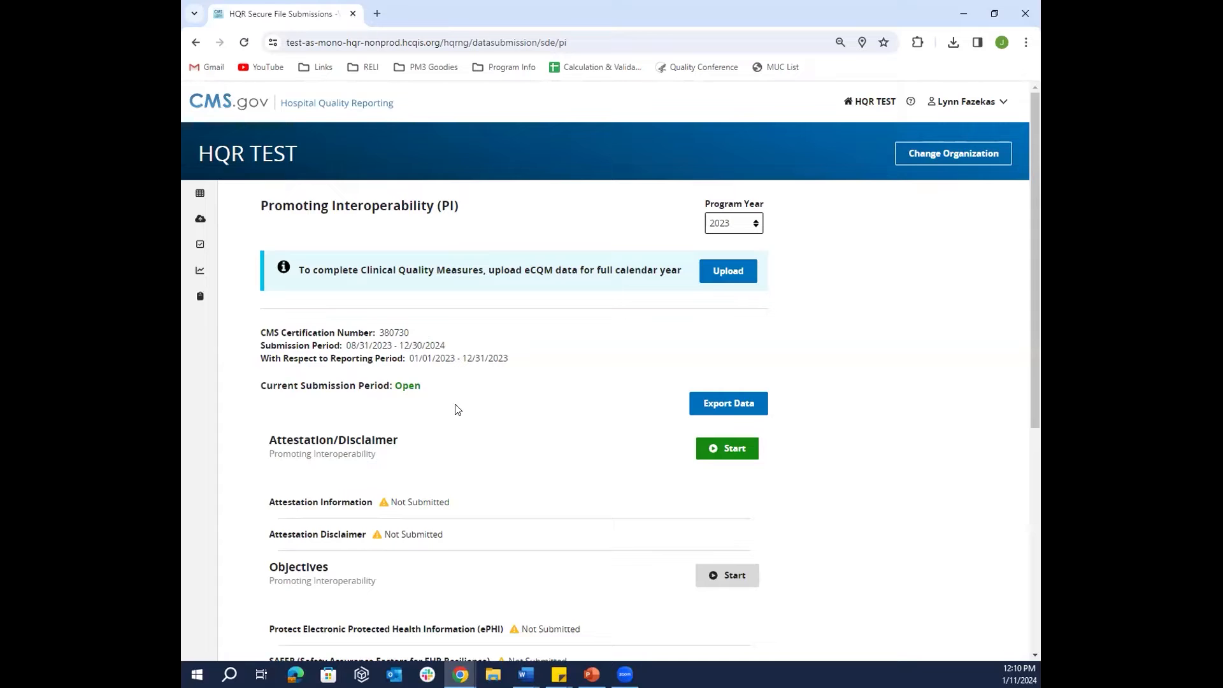
- Start the Attestation/Disclaimer questionnaire and fill the EHR Certification Number from the saved suggestion
left_click(728, 450)
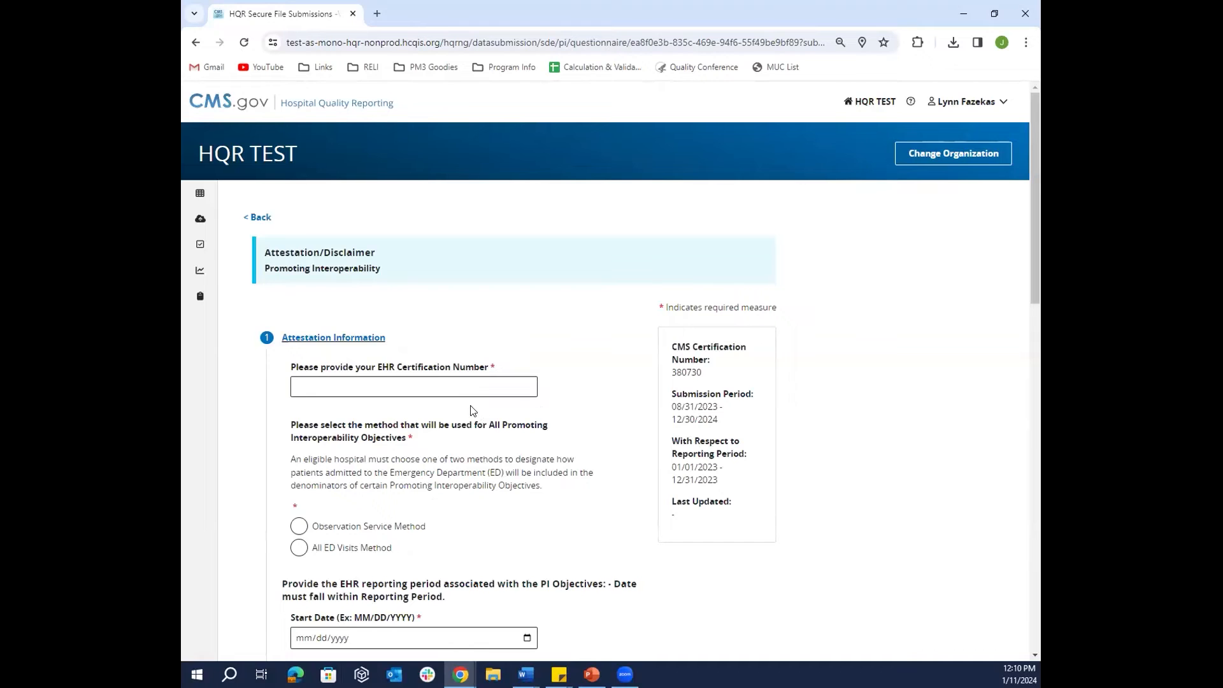
left_click(476, 388)
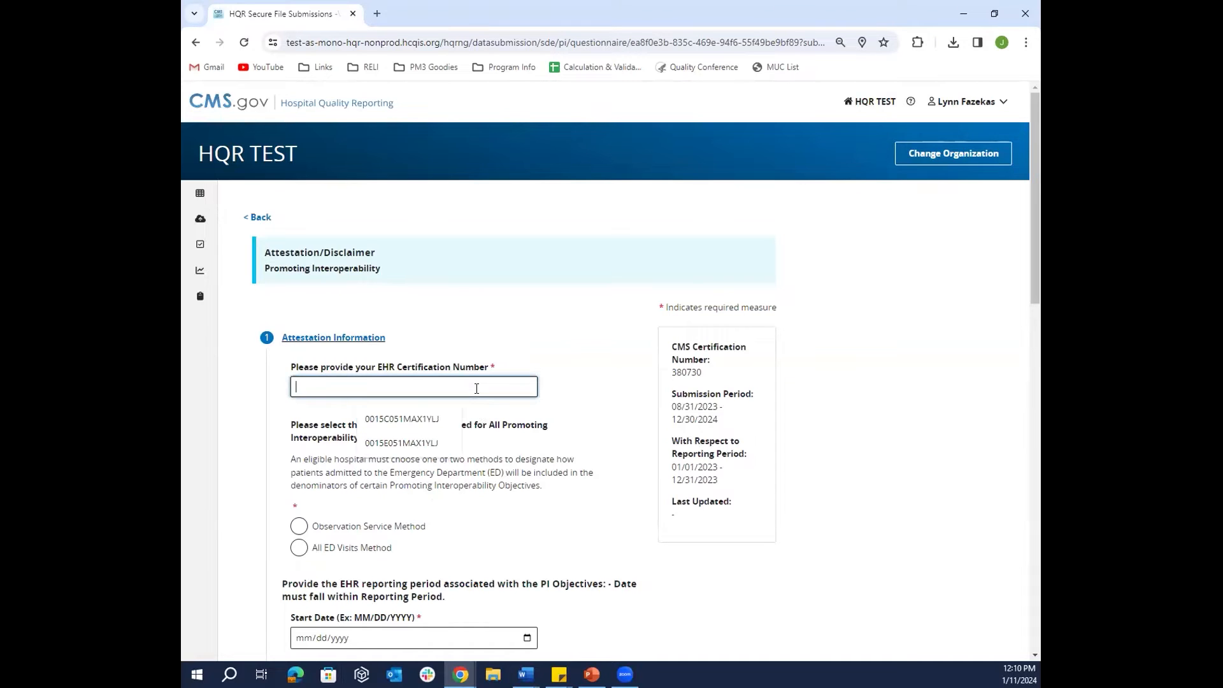
left_click(442, 415)
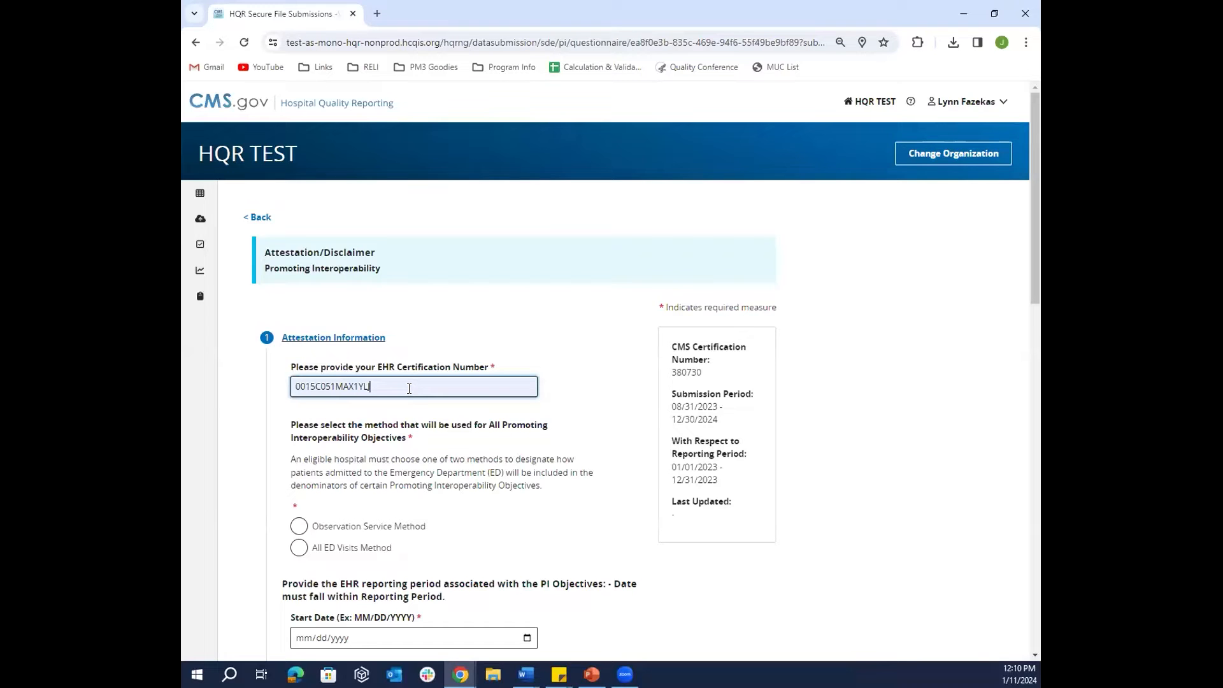
key("BackSpace")
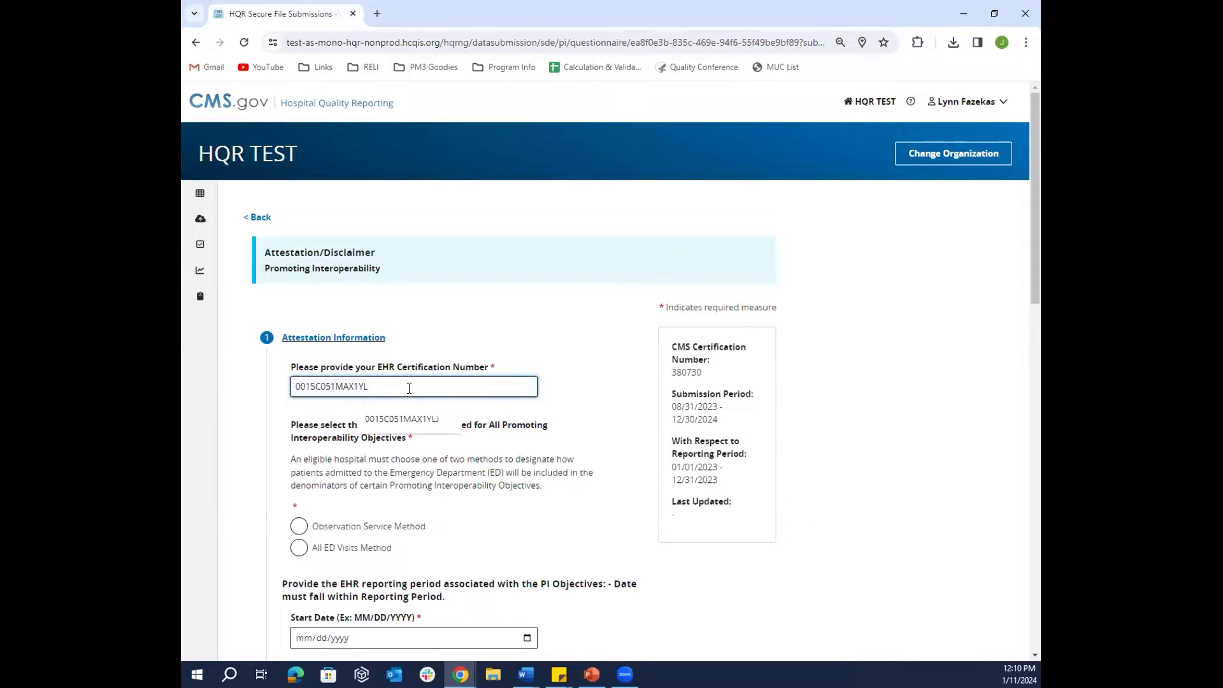
left_click(564, 421)
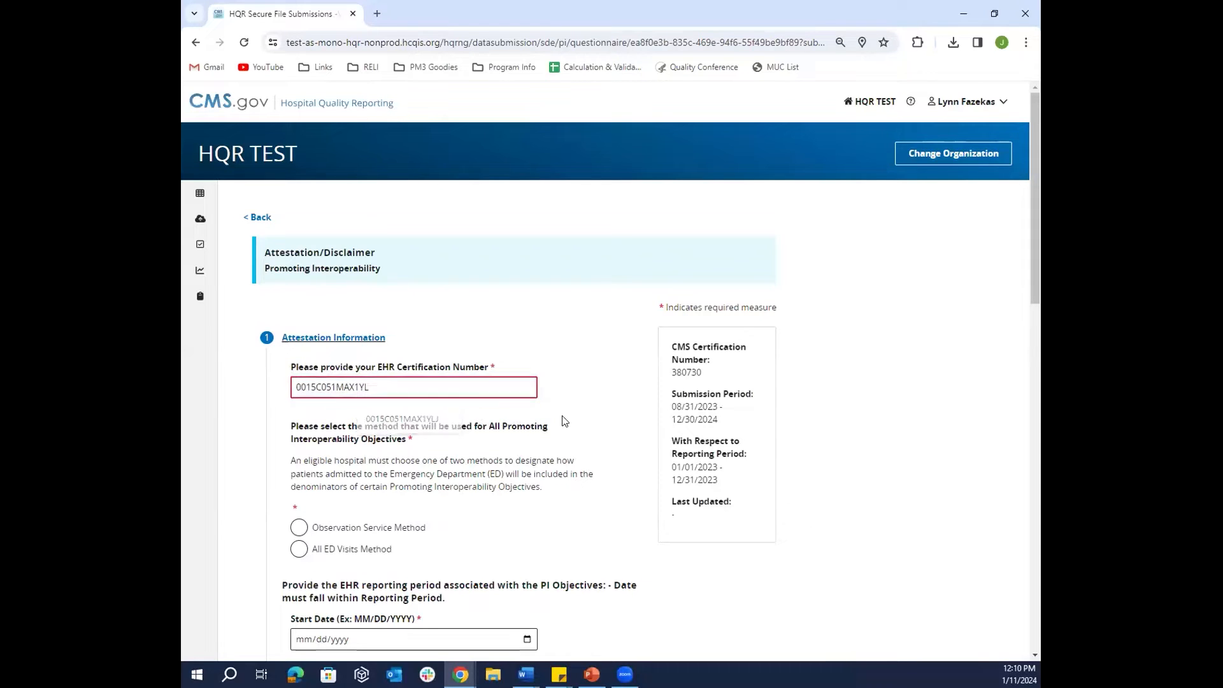
left_click(449, 386)
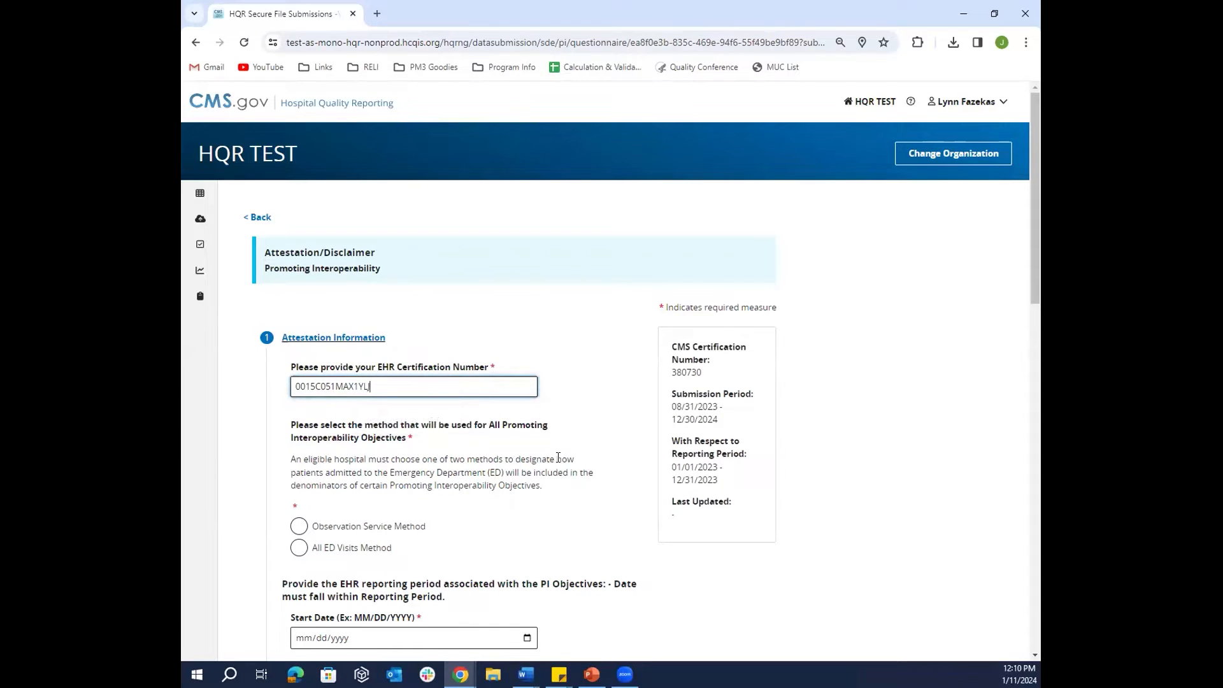
scroll(598, 450, "down", 1)
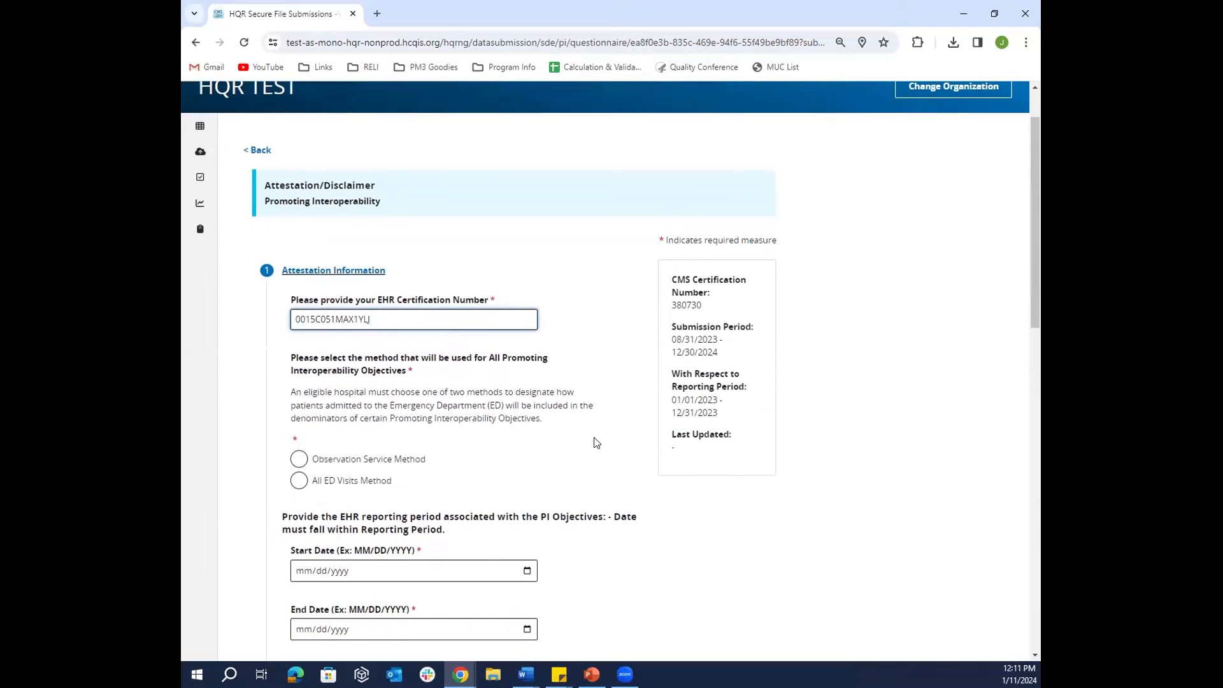
scroll(576, 442, "down", 1)
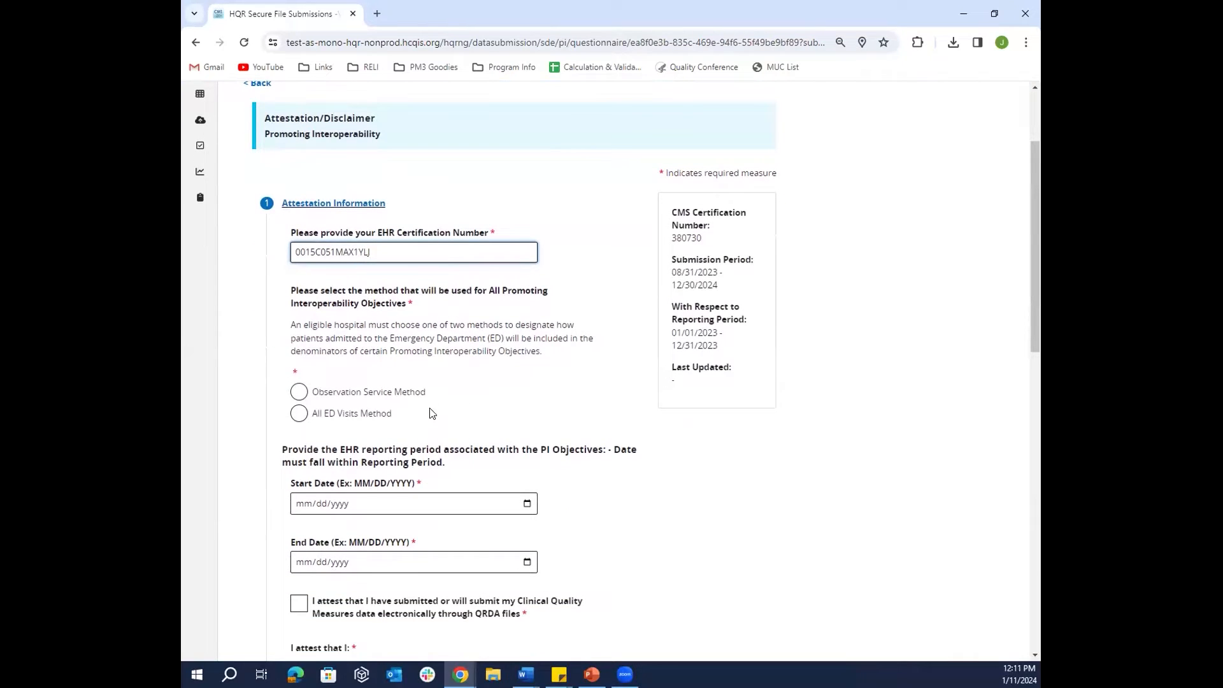
- Choose Observation Service Method with reporting period 01/01/2023 to 03/31/2023
left_click(299, 393)
scroll(631, 404, "down", 1)
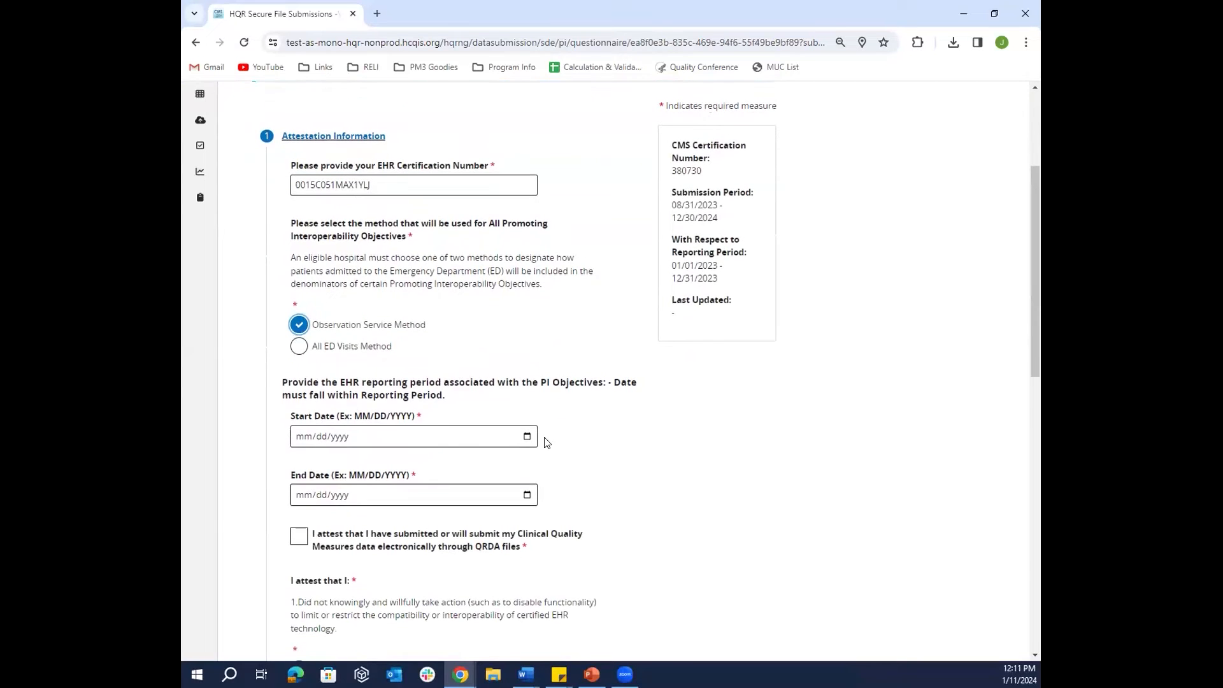
left_click(411, 441)
type("01/01/")
type("20")
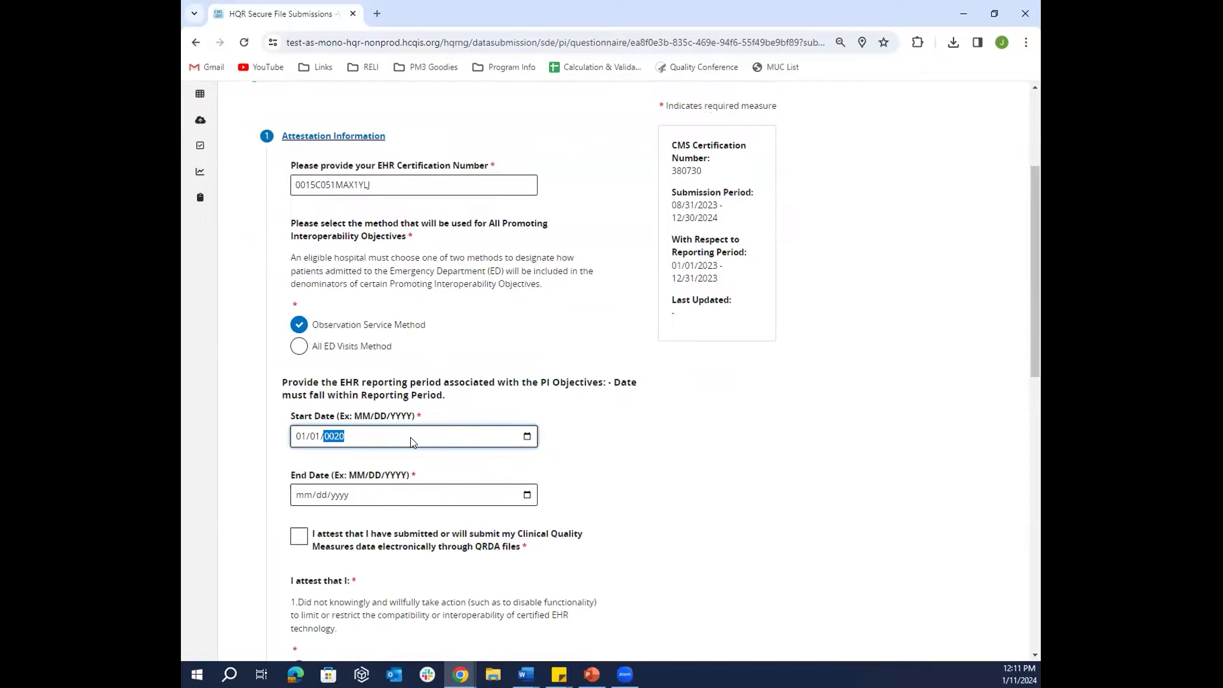
type("23")
left_click(401, 496)
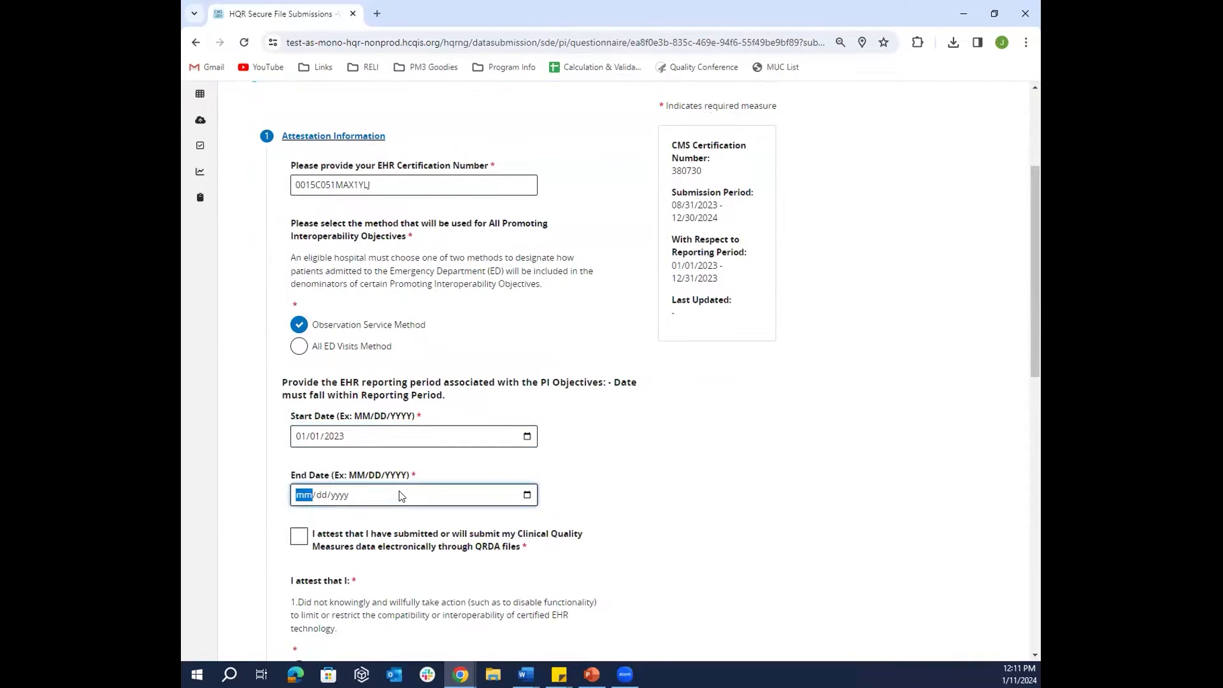
type("03/31/2023")
scroll(669, 494, "down", 1)
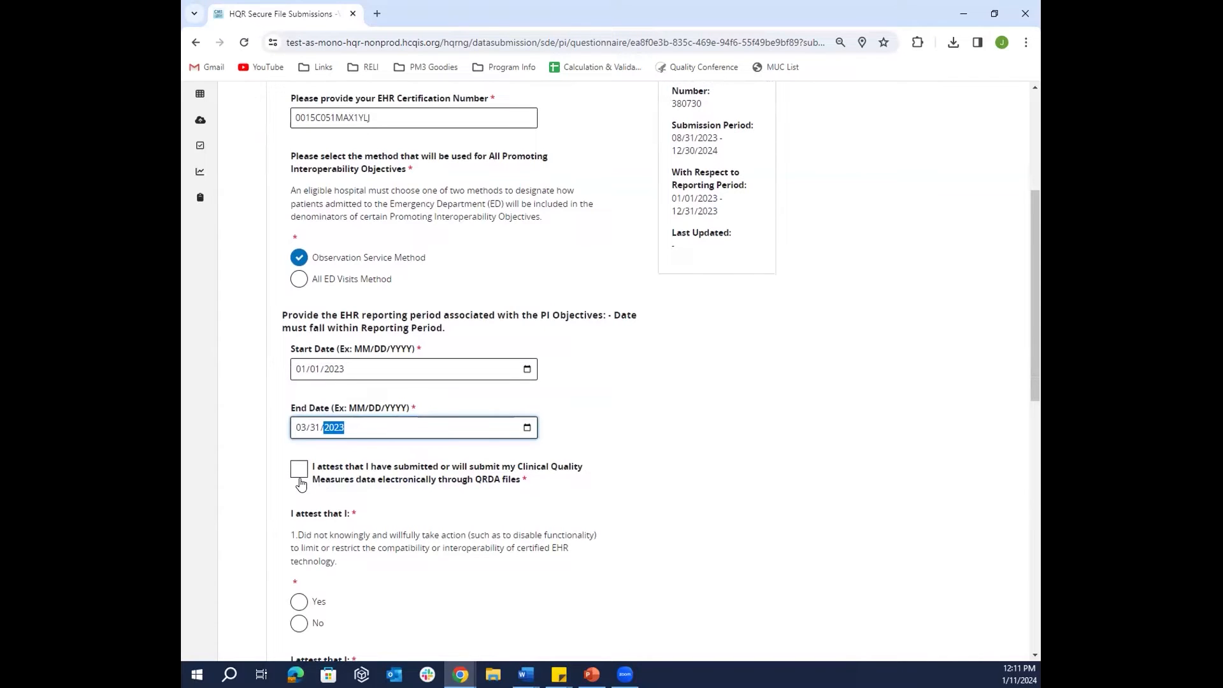
- Check the QRDA attestation, answer Yes, Yes and N/A to the statements, and submit
left_click(300, 471)
scroll(675, 513, "down", 3)
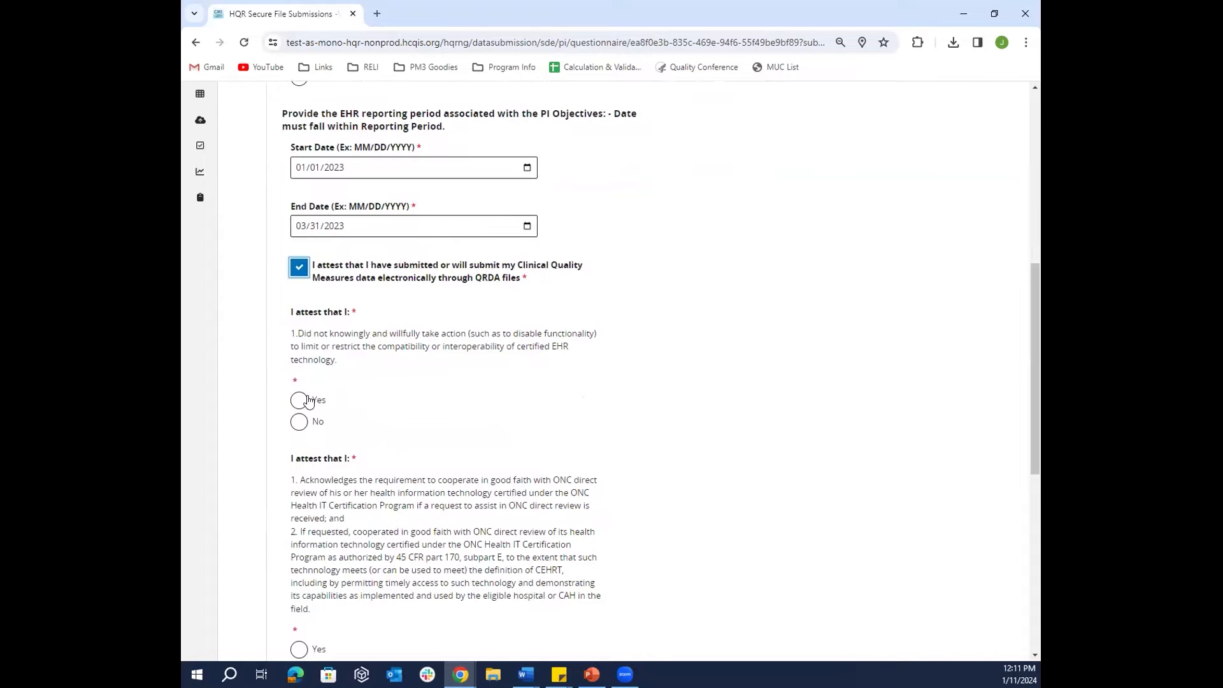
left_click(301, 402)
scroll(611, 403, "down", 1)
scroll(610, 404, "down", 1)
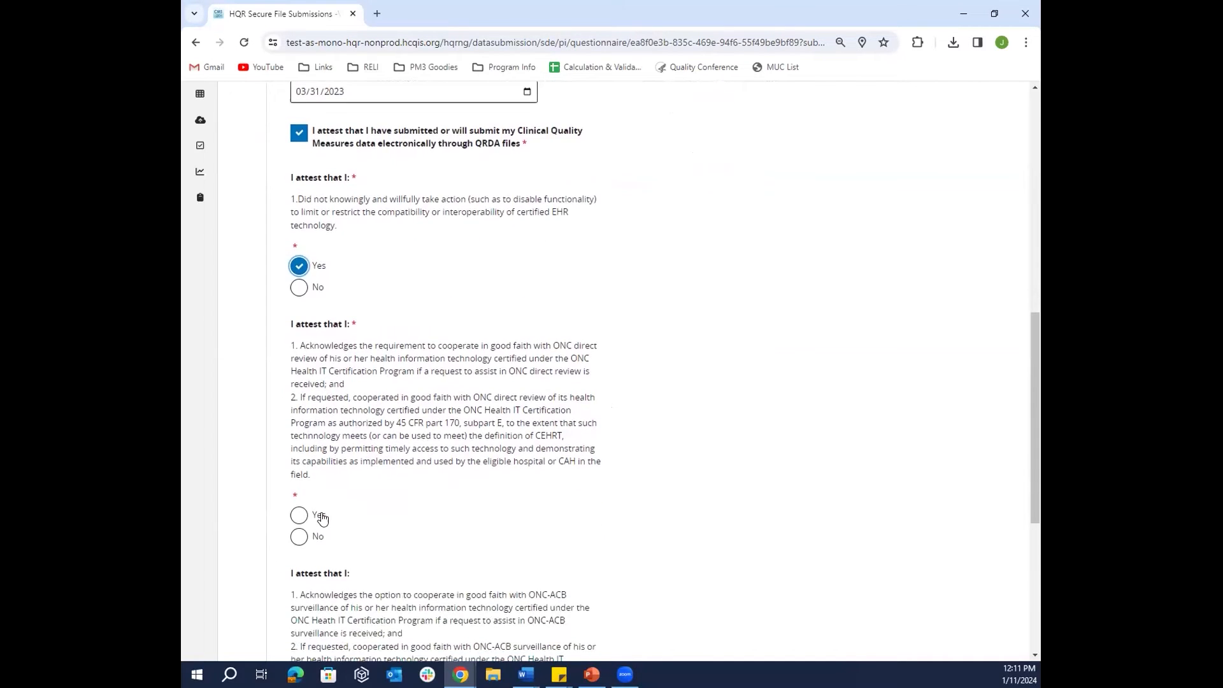
left_click(302, 517)
scroll(548, 516, "down", 4)
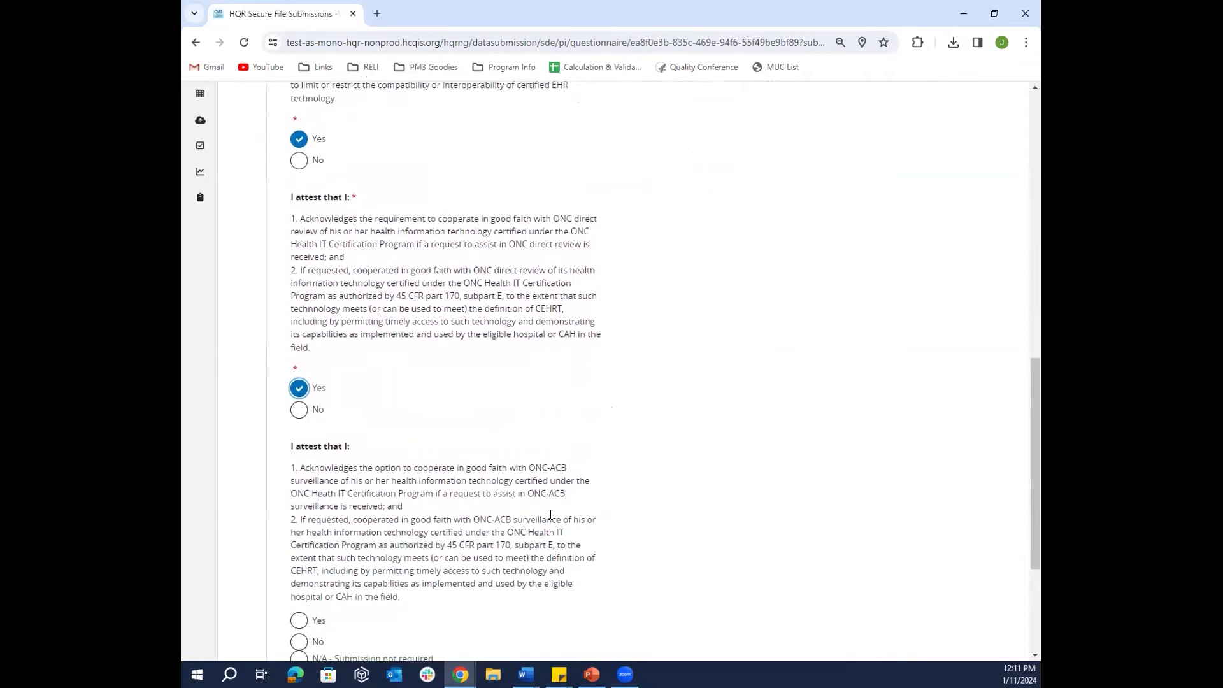
left_click(300, 518)
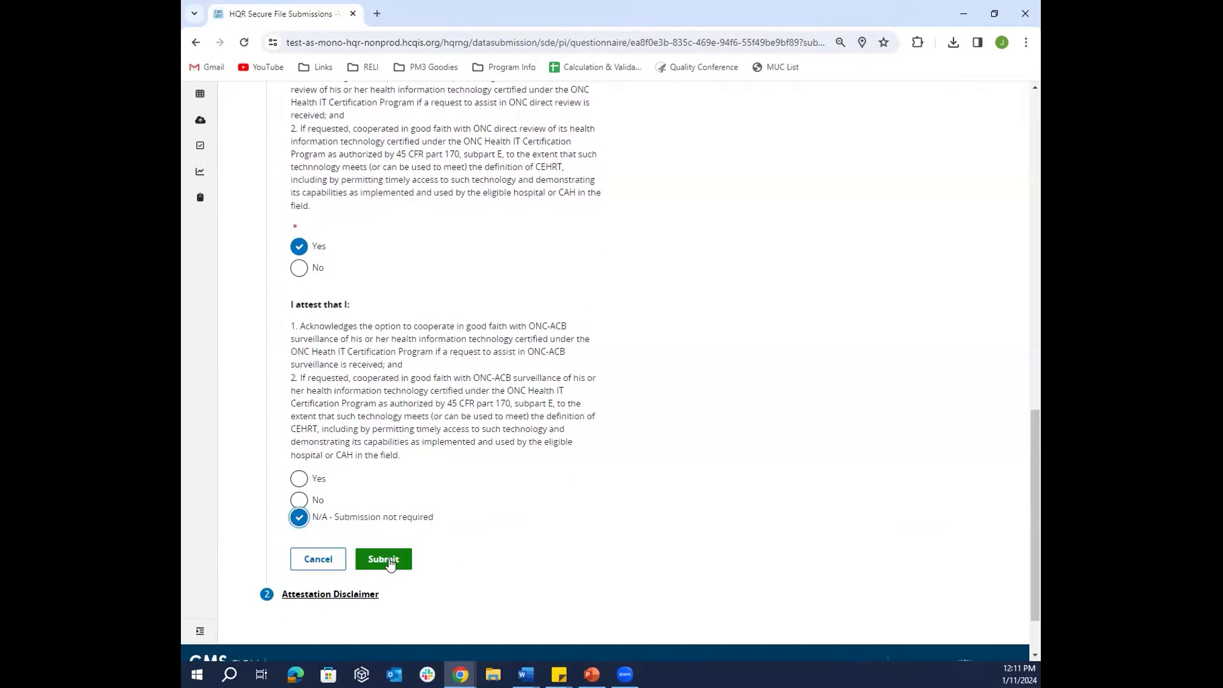
left_click(389, 561)
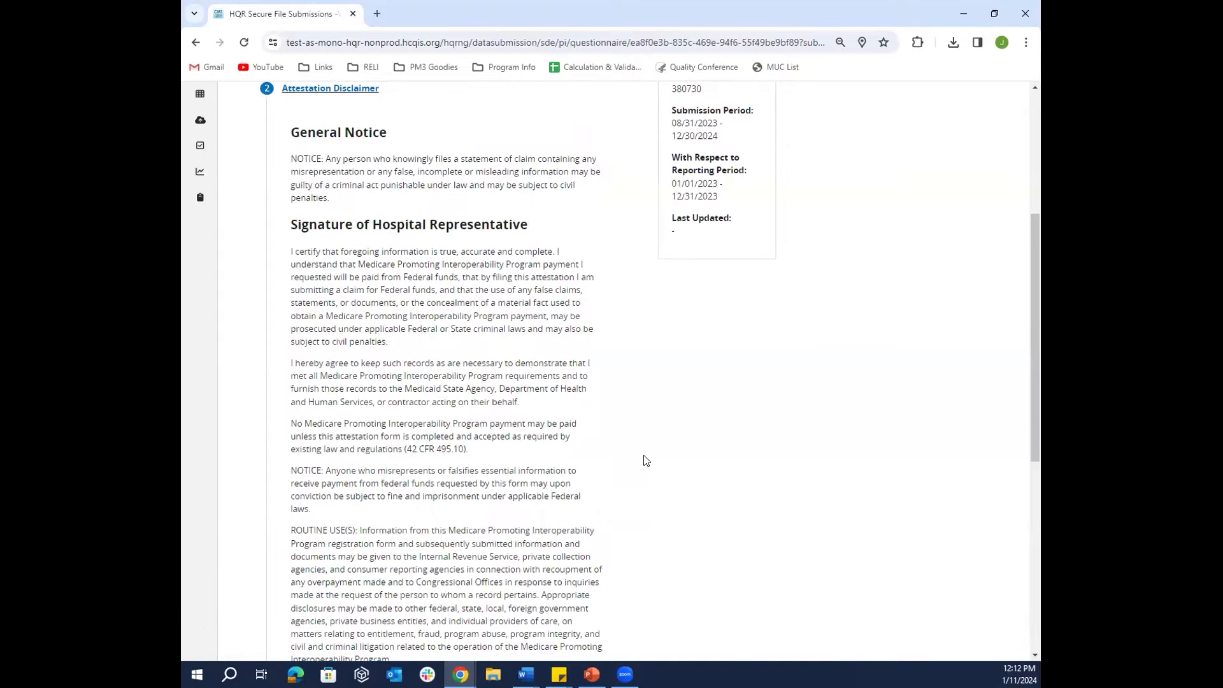
- Sign the disclaimer with position Testing, tick Yes, I Acknowledge, and submit it
scroll(653, 400, "down", 1)
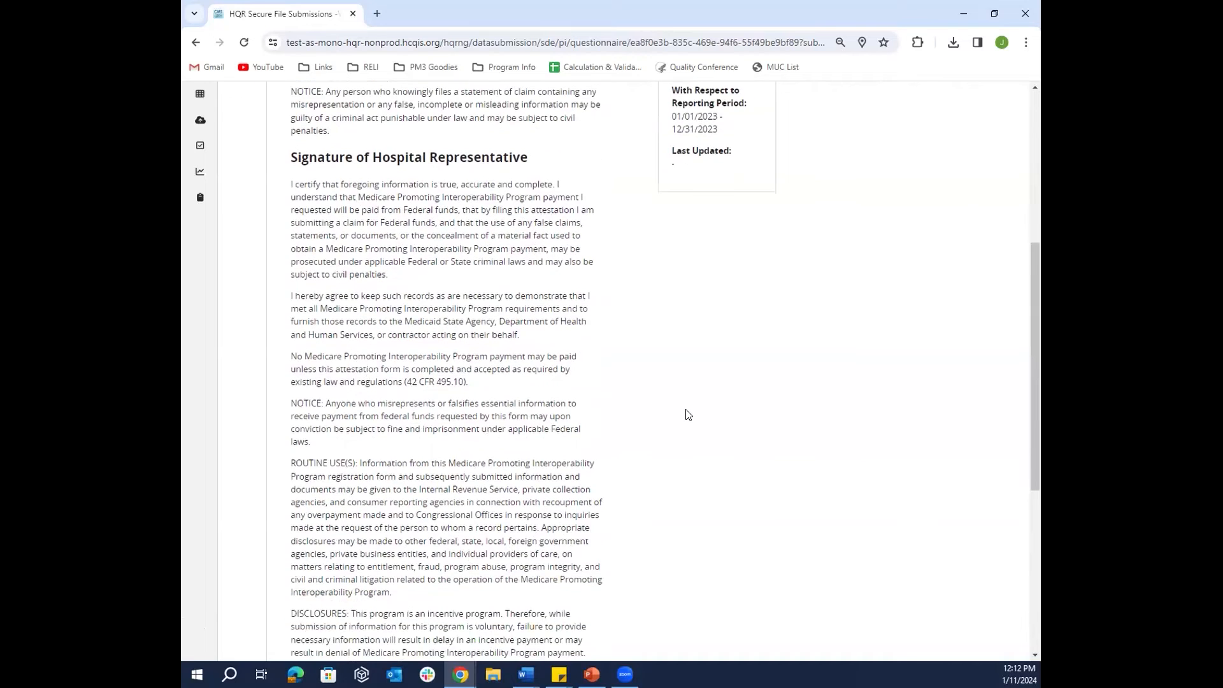
scroll(688, 415, "down", 1)
scroll(688, 415, "down", 2)
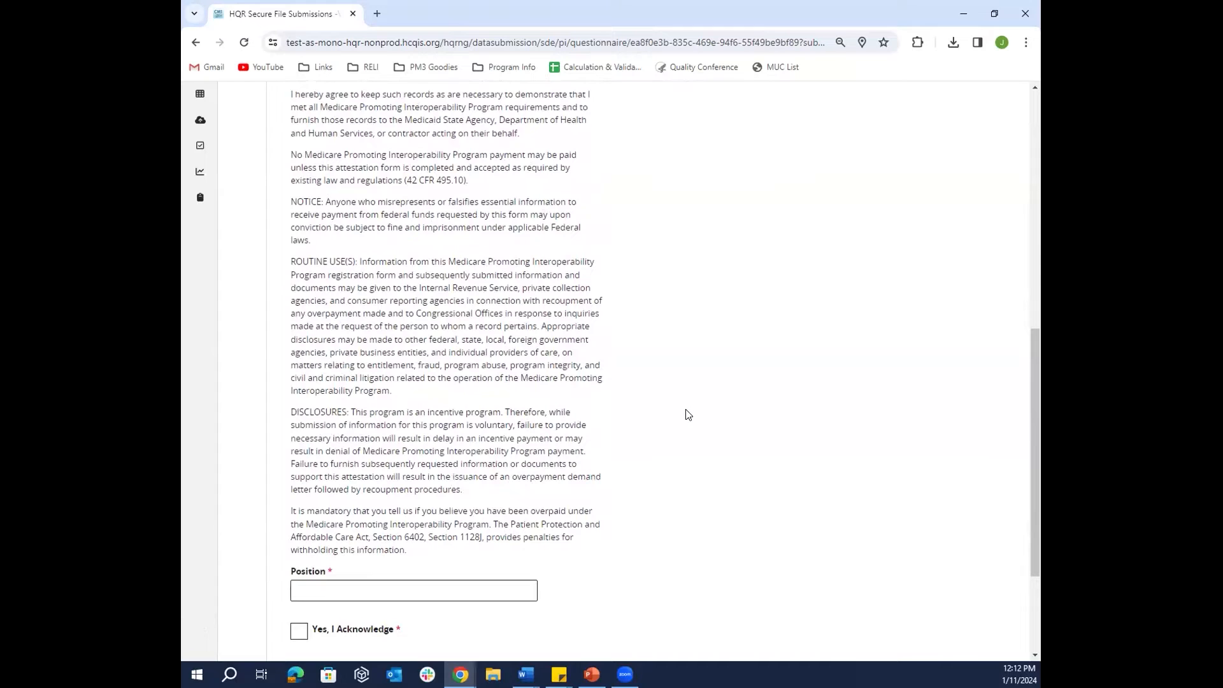
left_click(350, 591)
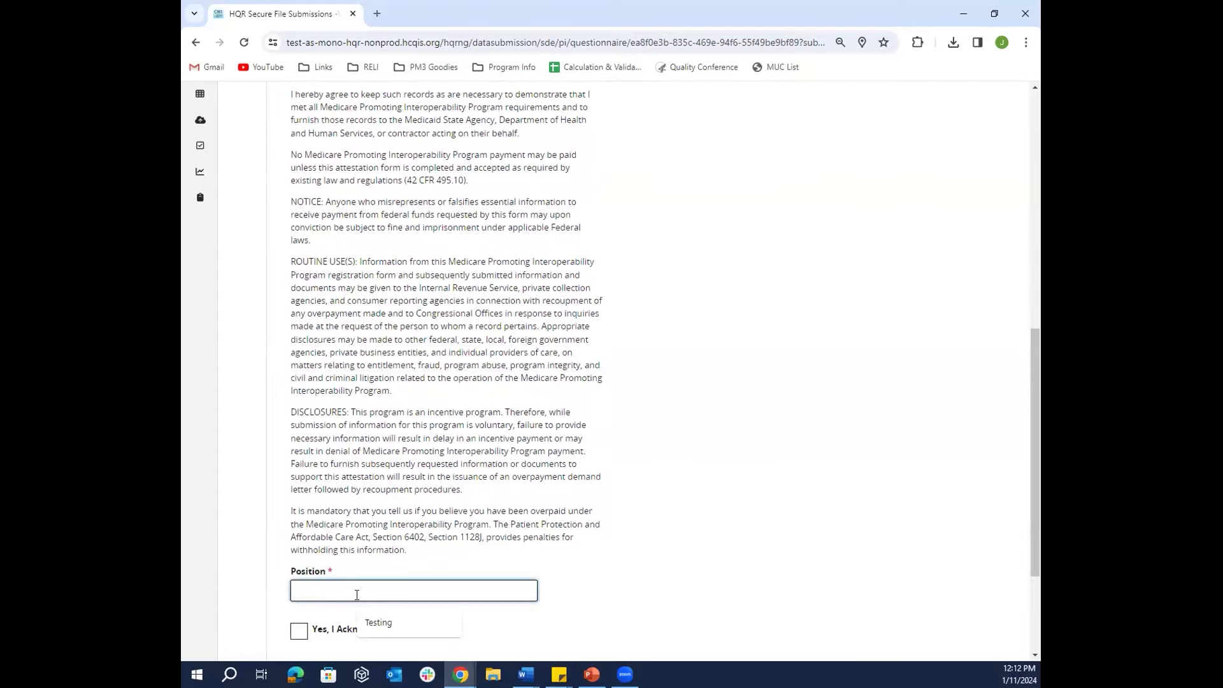
left_click(411, 621)
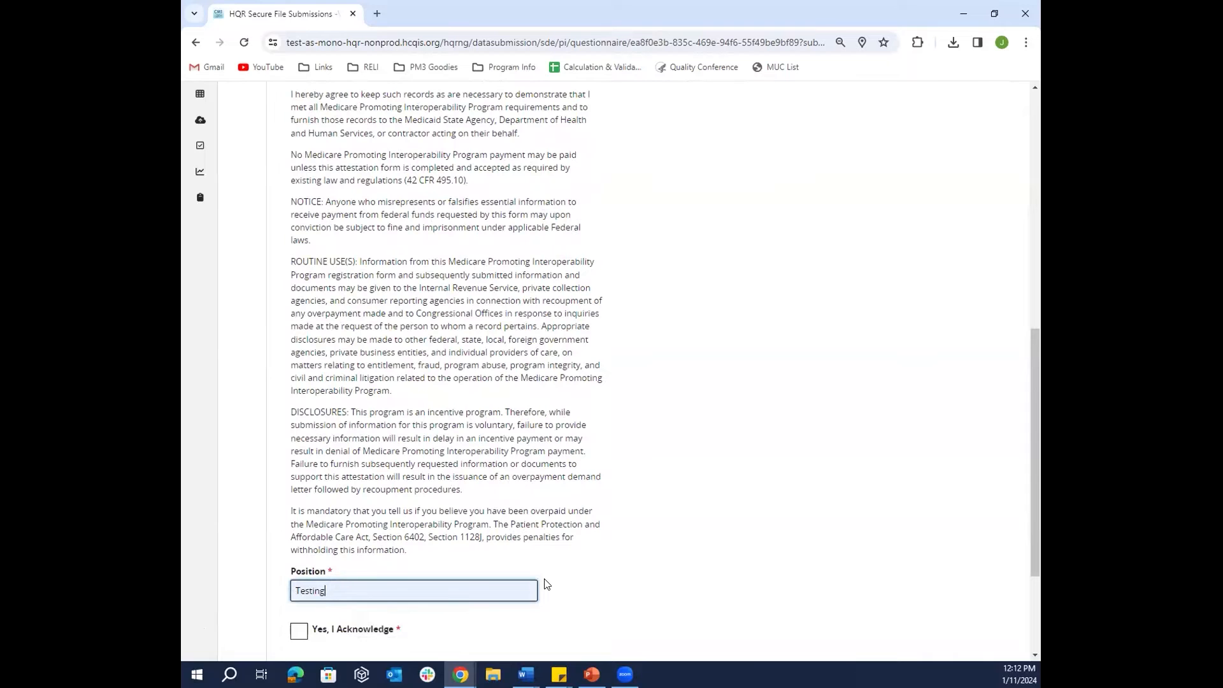
left_click(296, 635)
scroll(644, 595, "down", 2)
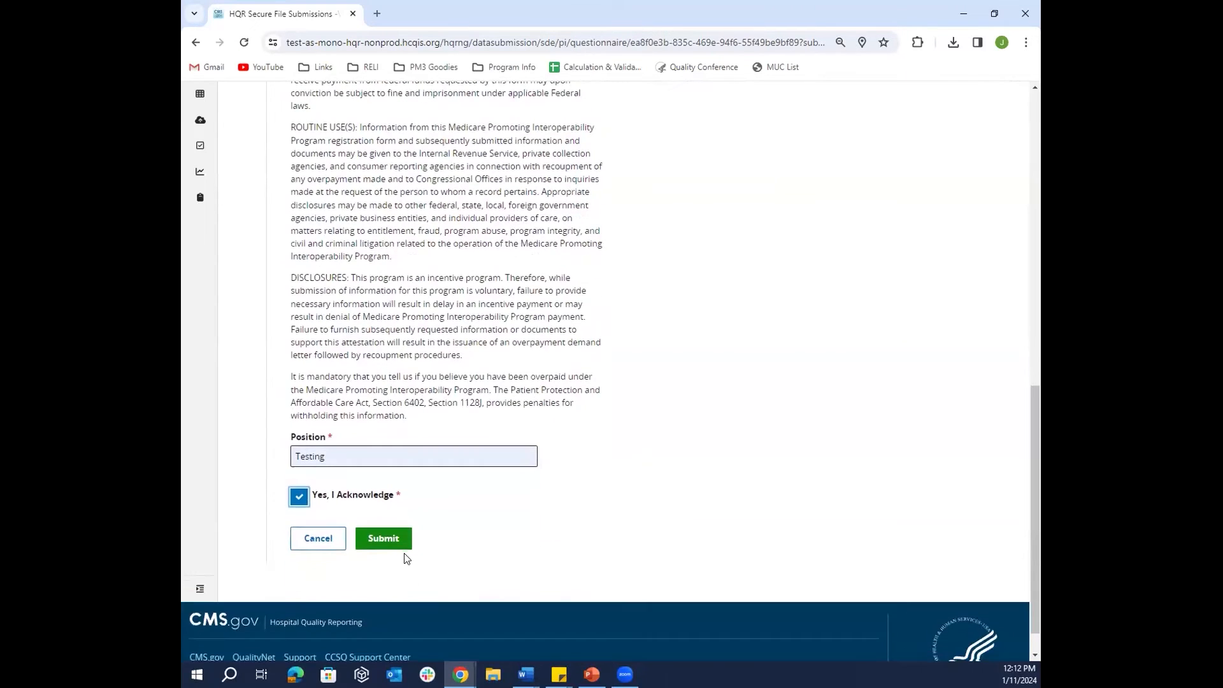
left_click(384, 539)
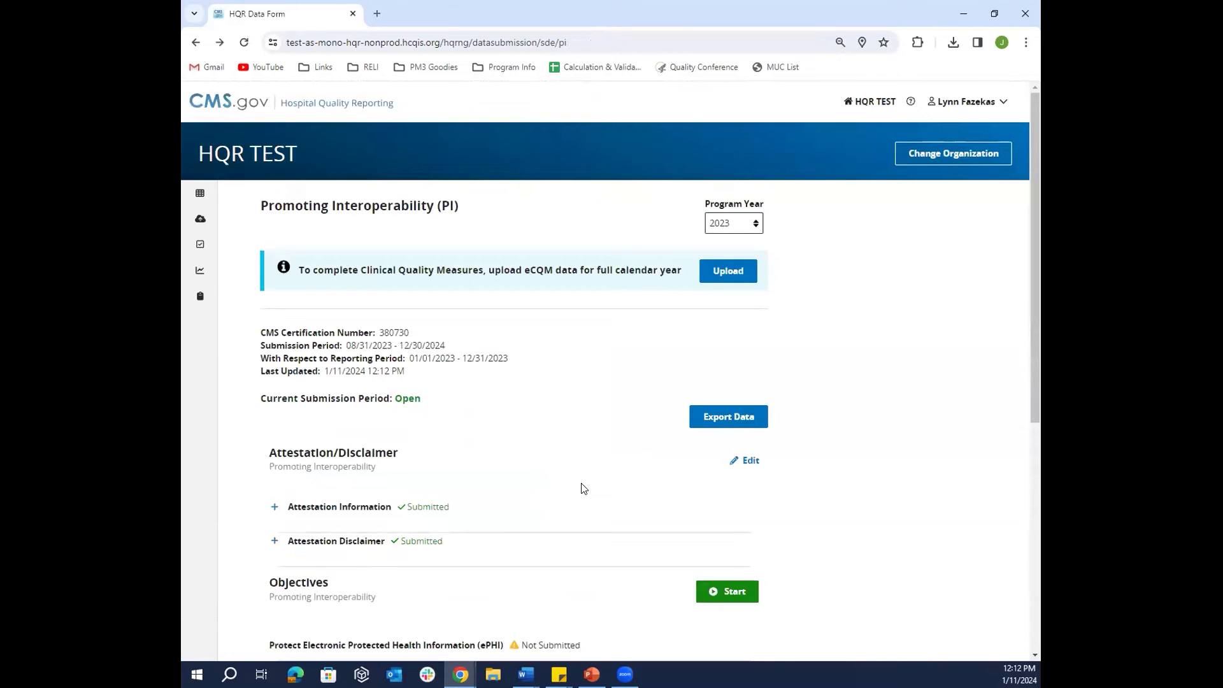
scroll(584, 486, "down", 2)
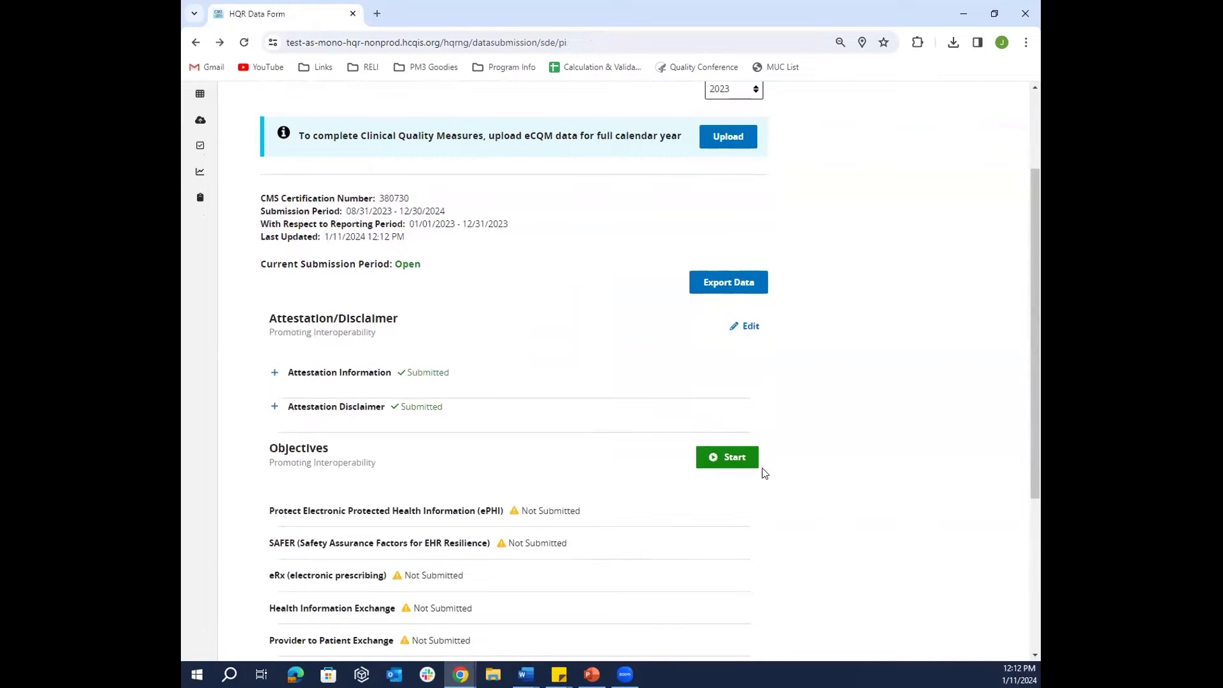
- Start the Objectives questionnaire and submit Yes for the ePHI security risk analysis
left_click(725, 465)
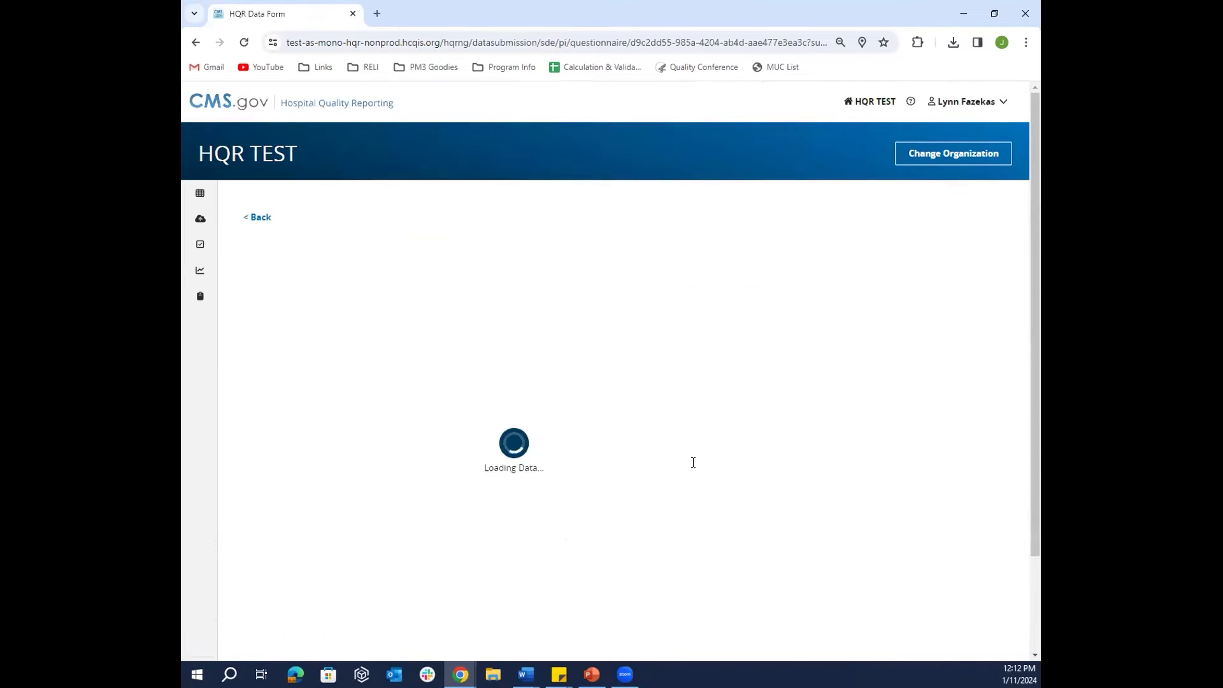
scroll(630, 409, "down", 1)
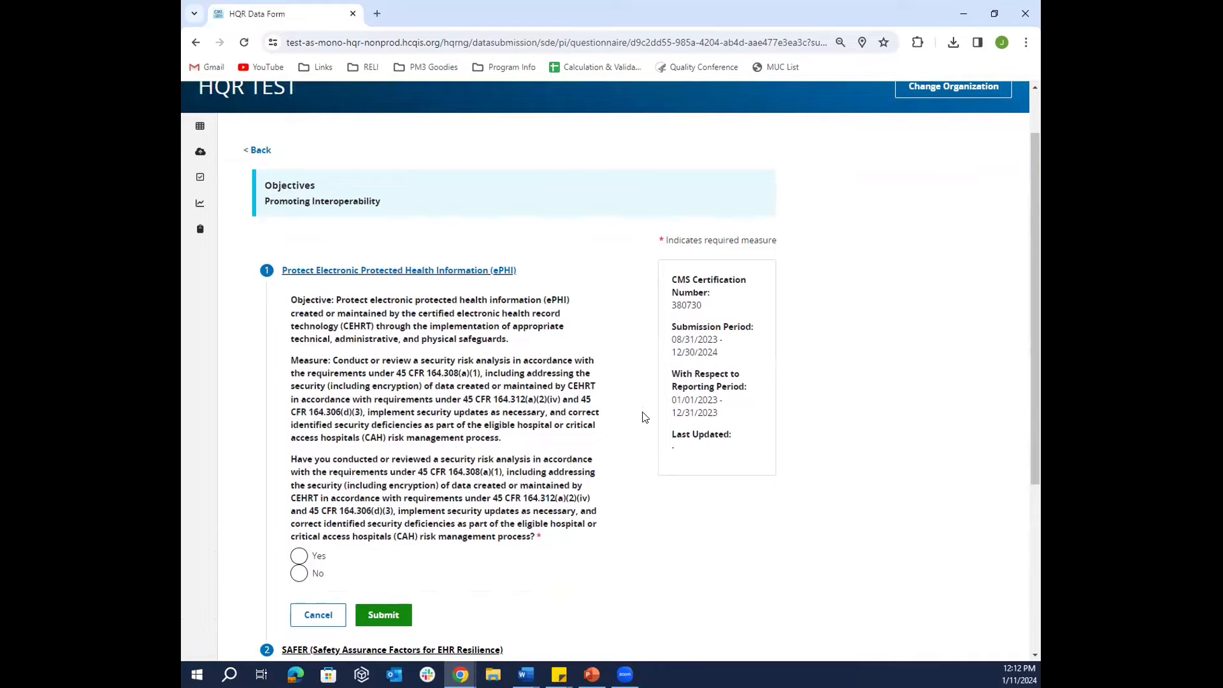
scroll(644, 417, "down", 1)
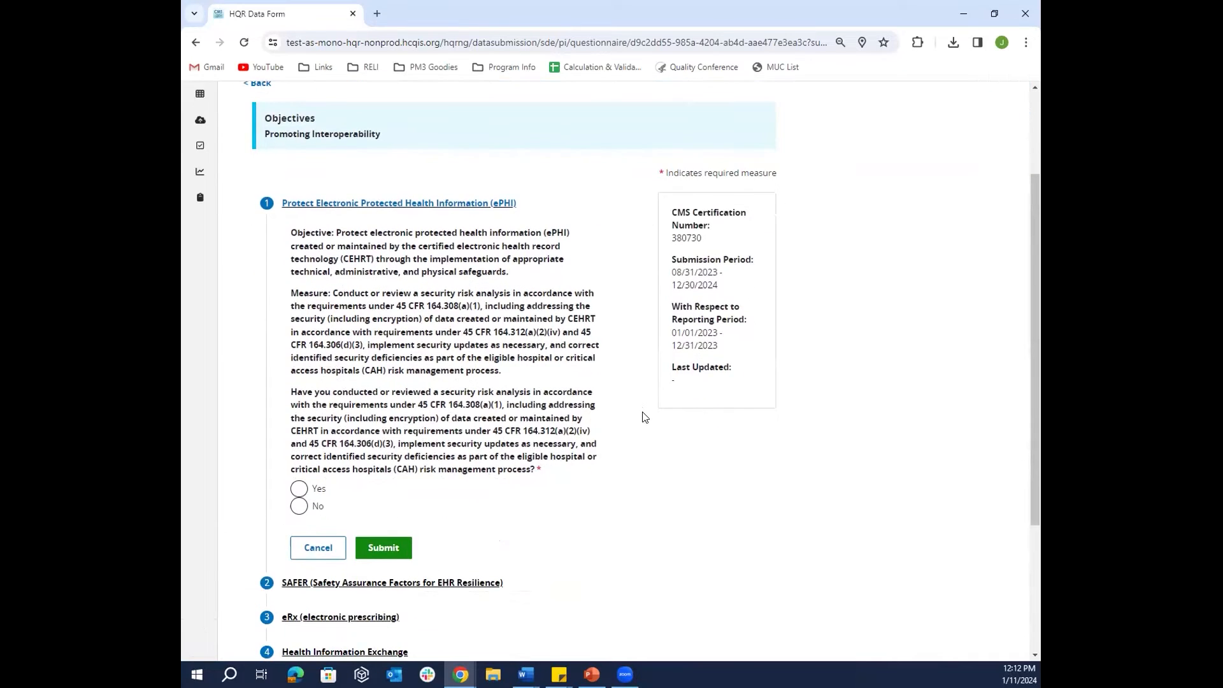
left_click(303, 491)
left_click(398, 552)
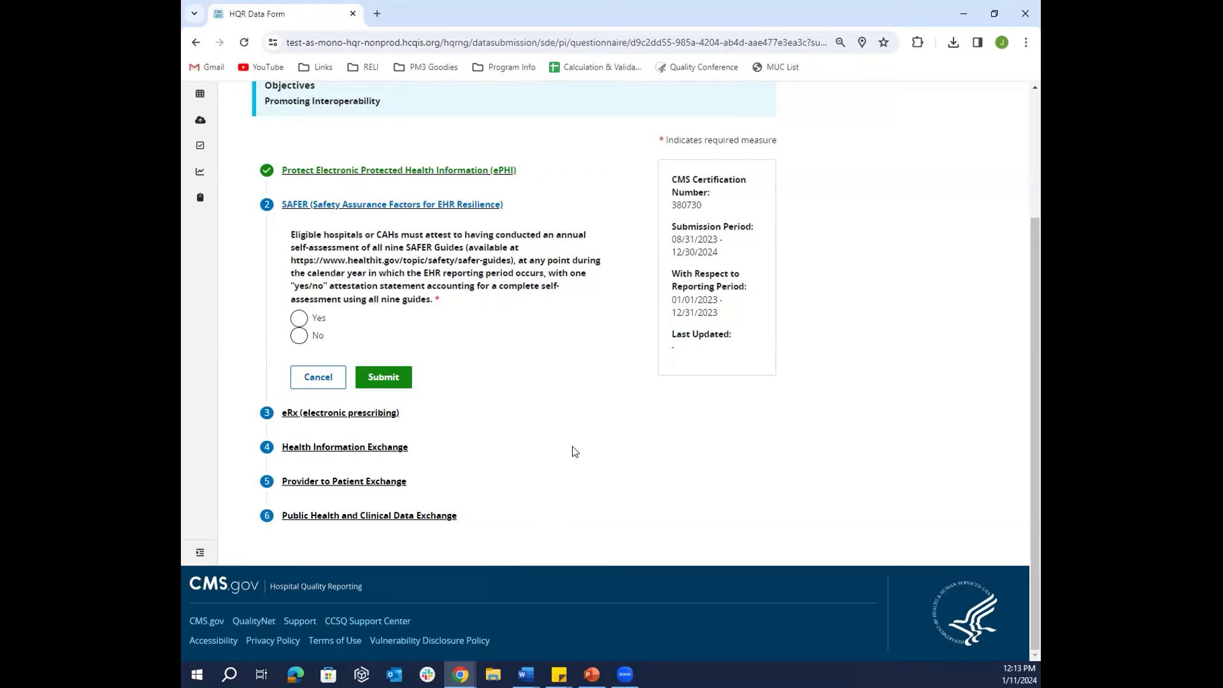
- Resubmit the ePHI answer as Yes, then attest and submit Yes for the SAFER Guides
left_click(443, 171)
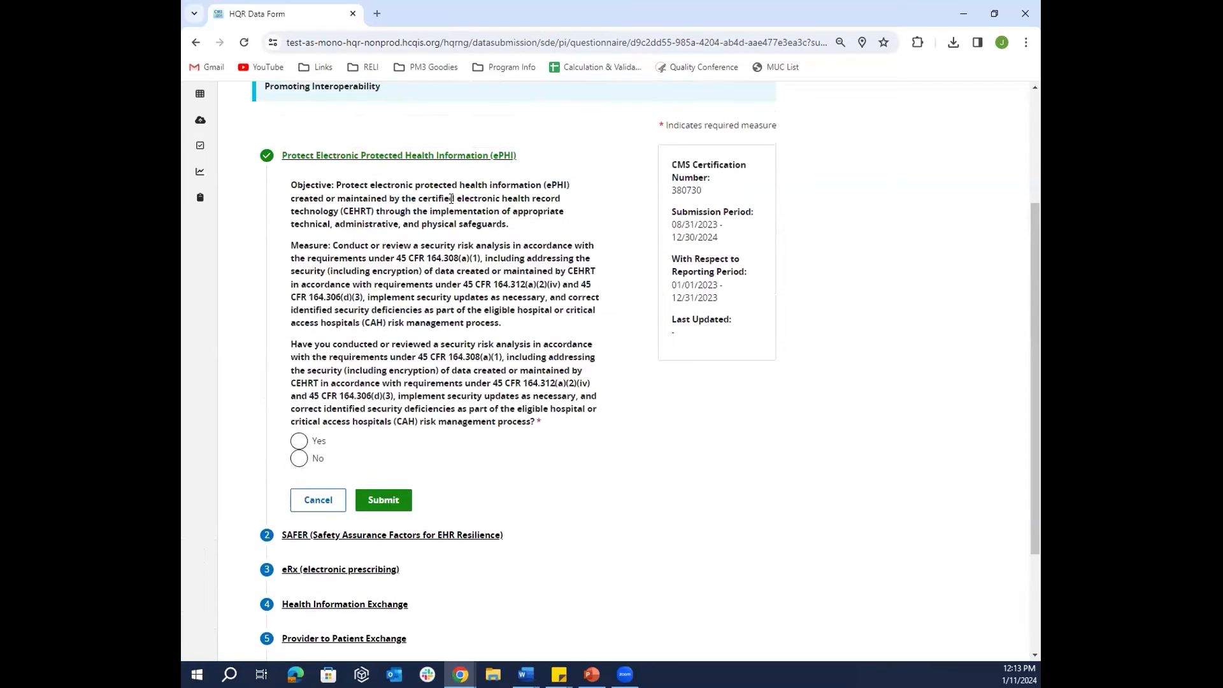
left_click(299, 442)
left_click(385, 507)
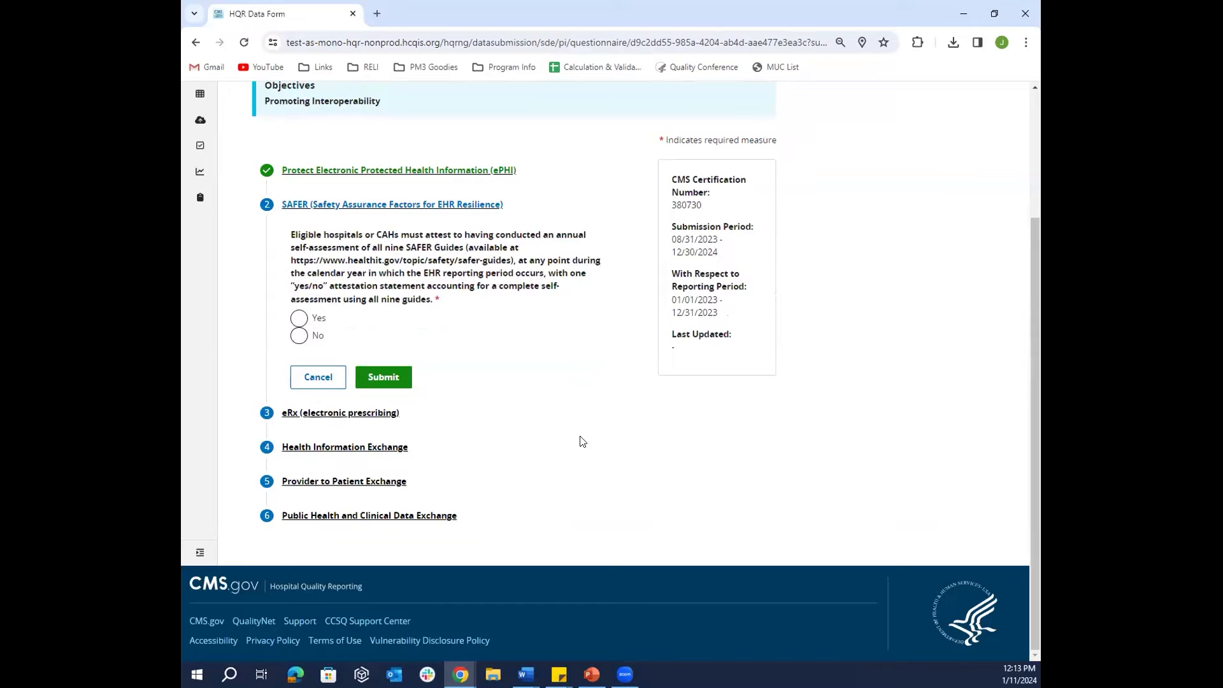
left_click(299, 319)
left_click(395, 378)
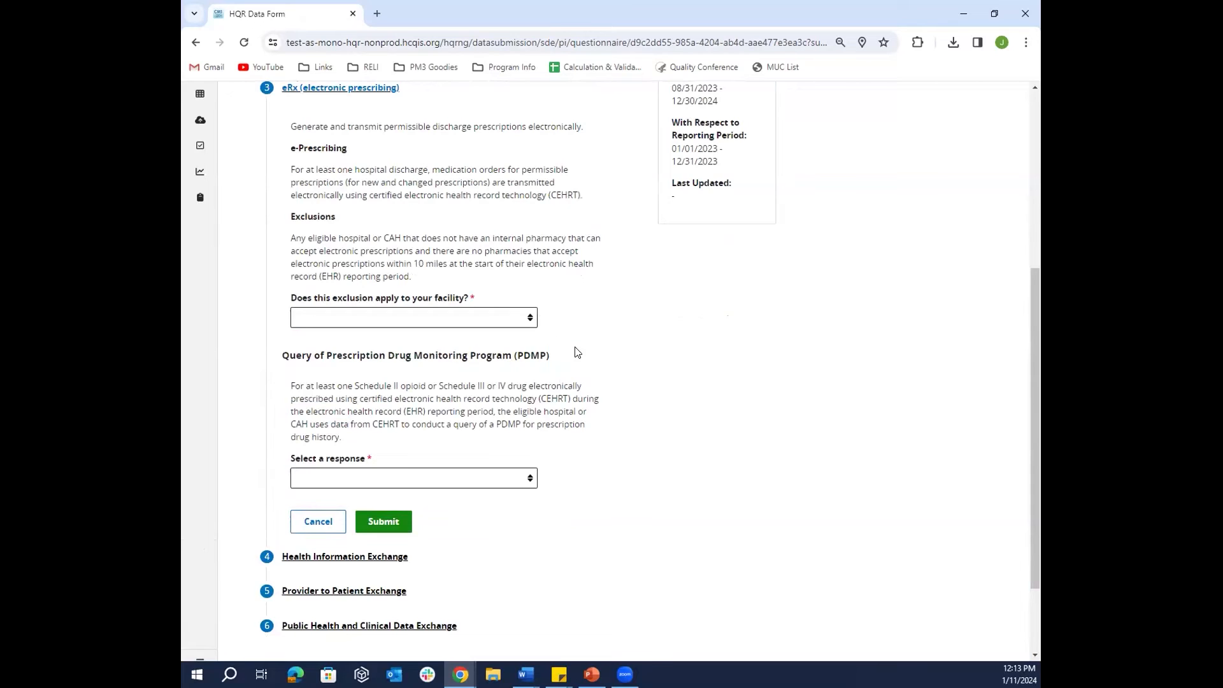
- Set the eRx e-Prescribing exclusion to No
left_click(520, 323)
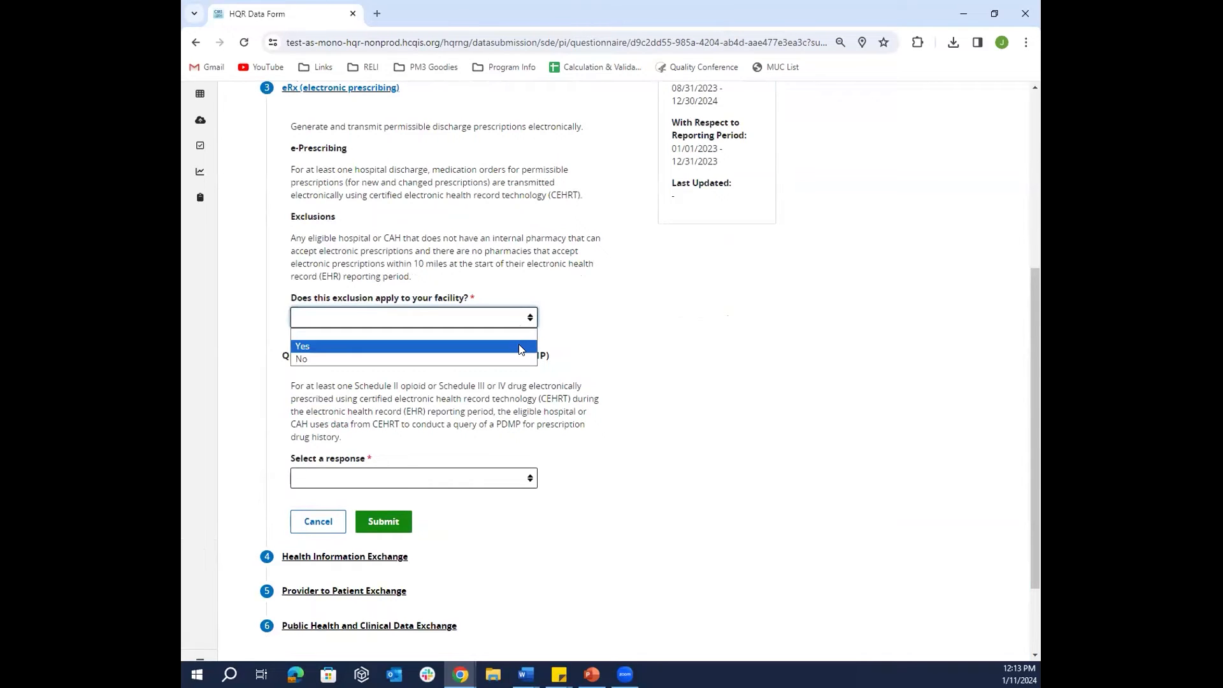
left_click(520, 348)
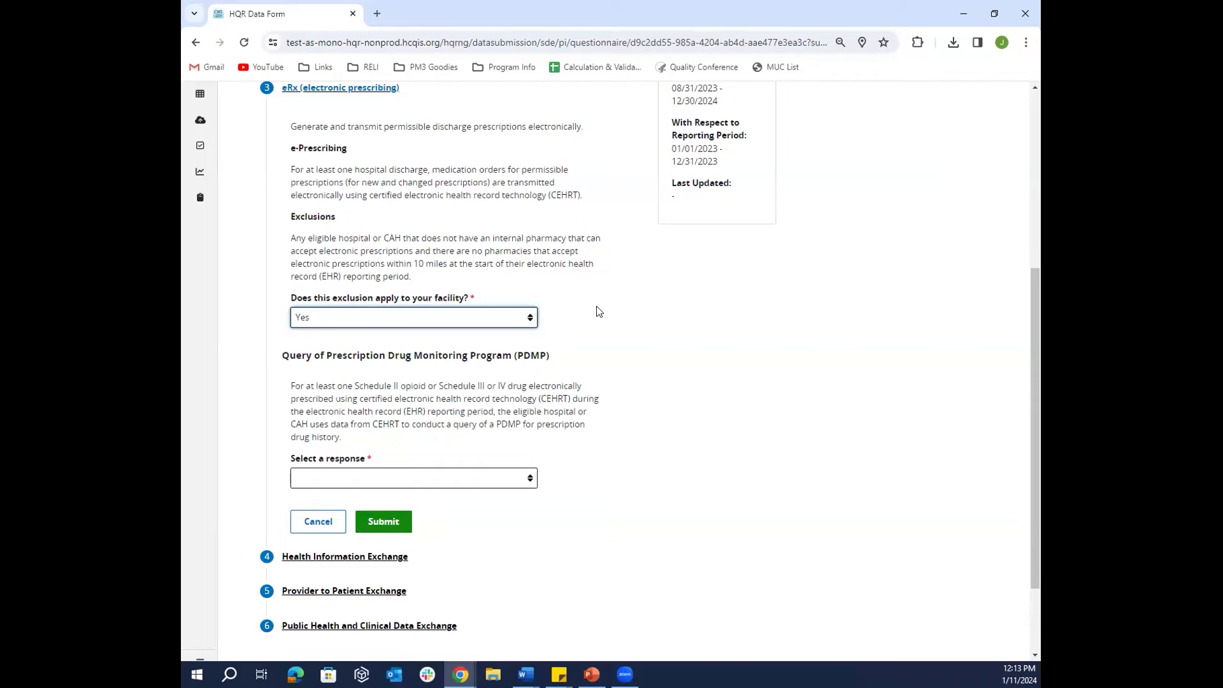
left_click(532, 322)
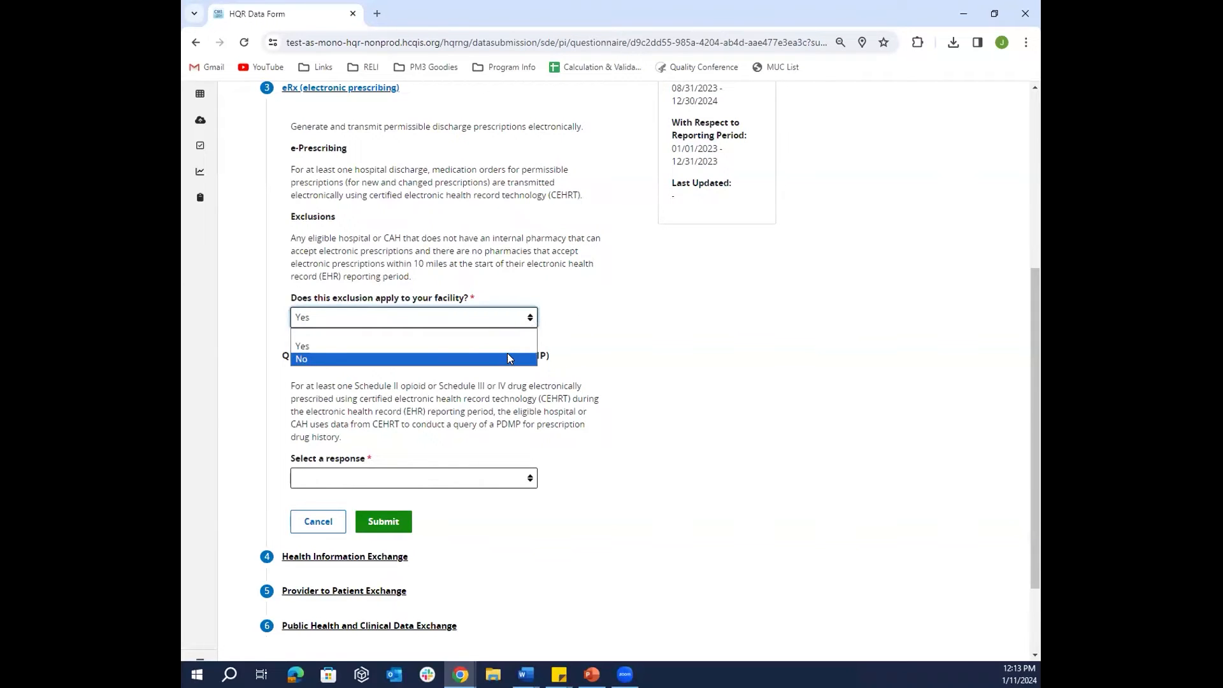
left_click(508, 358)
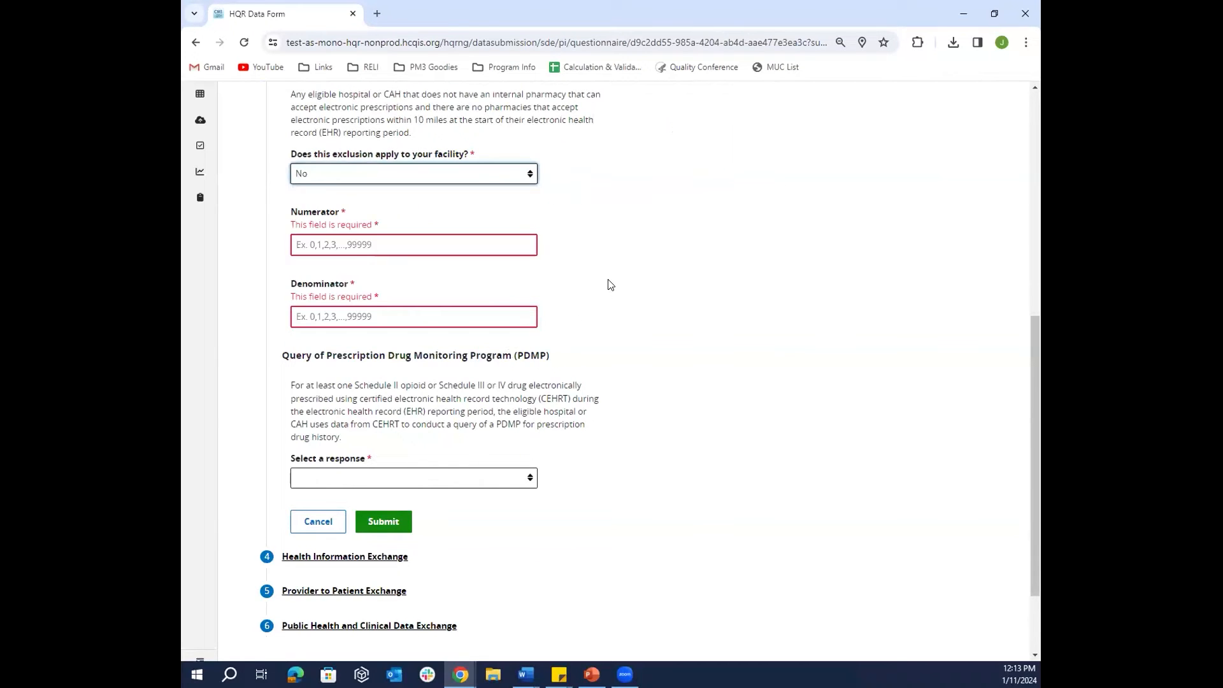
- Enter numerator 50 and denominator 50, answer Yes to the PDMP query, and submit
left_click(426, 249)
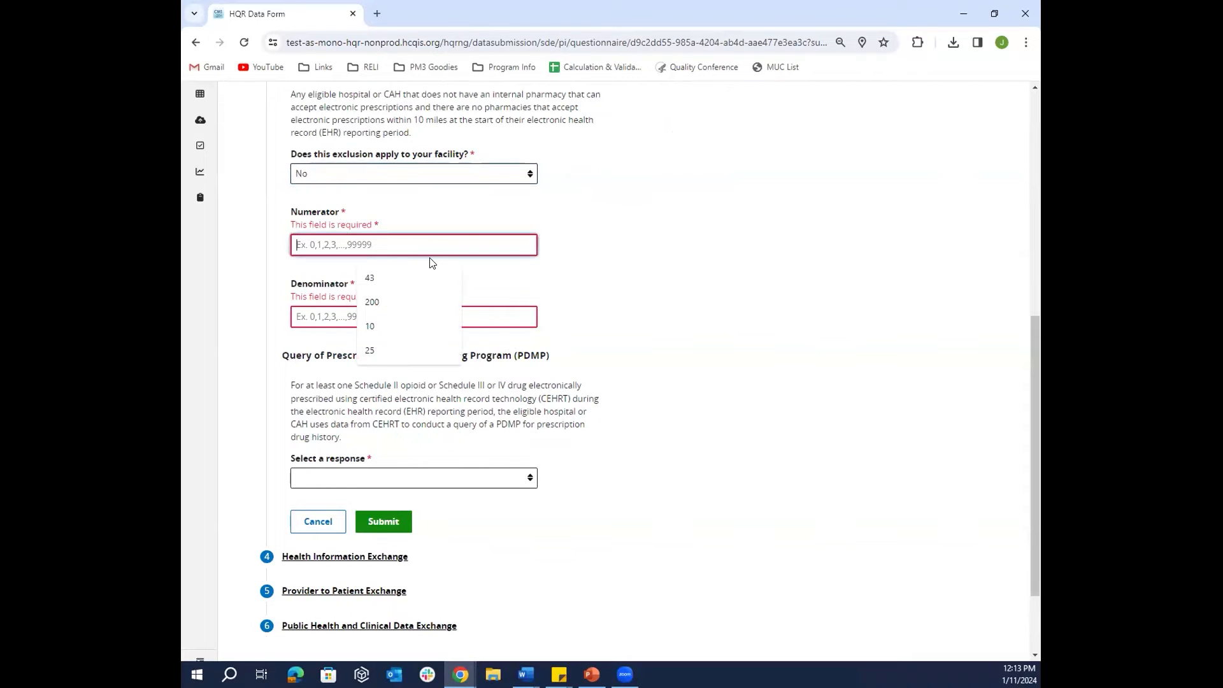
type("50")
left_click(461, 314)
type("50")
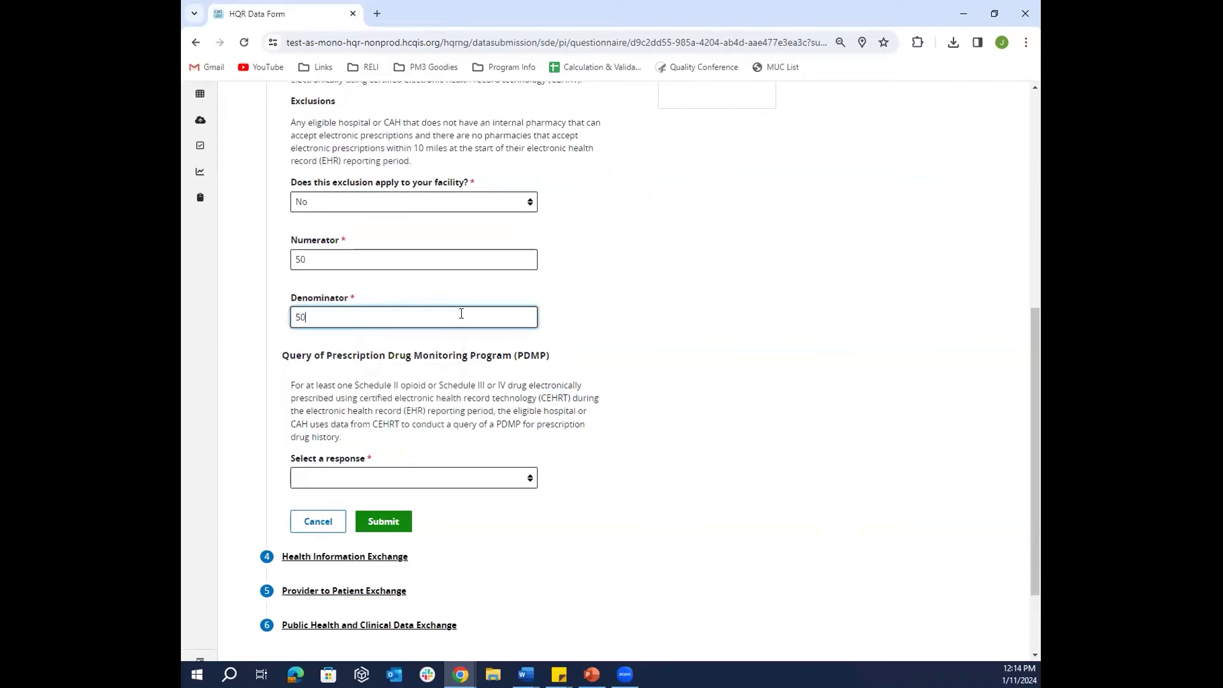
left_click(521, 482)
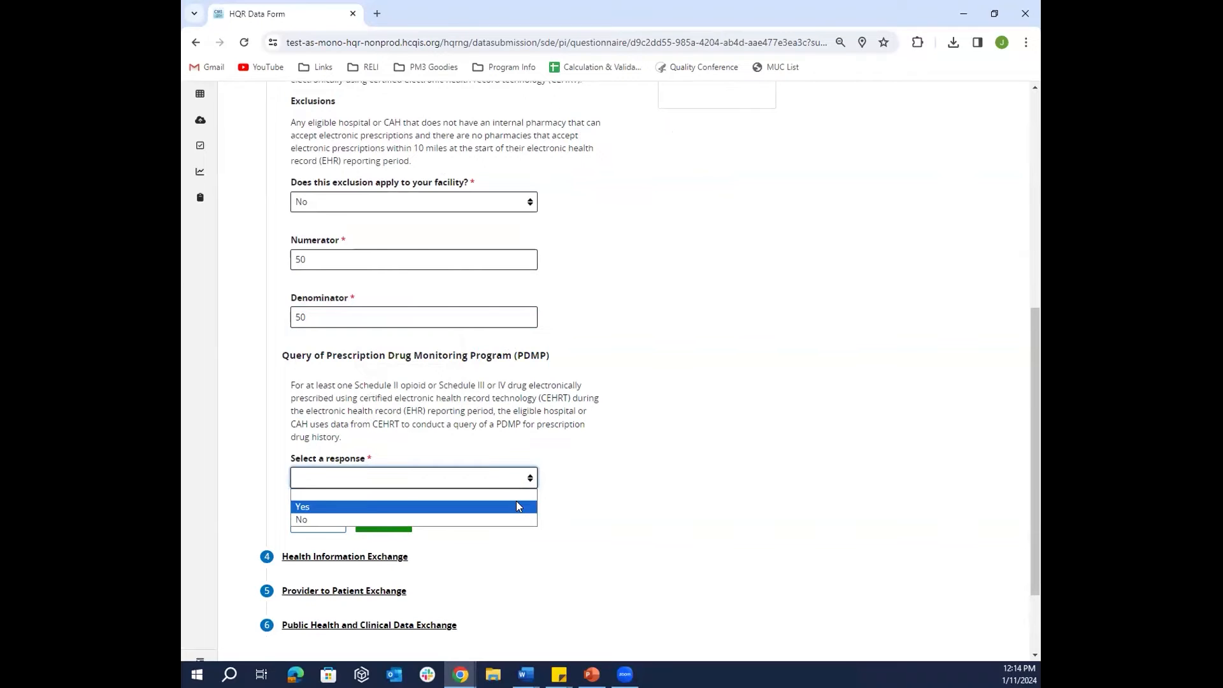
left_click(516, 503)
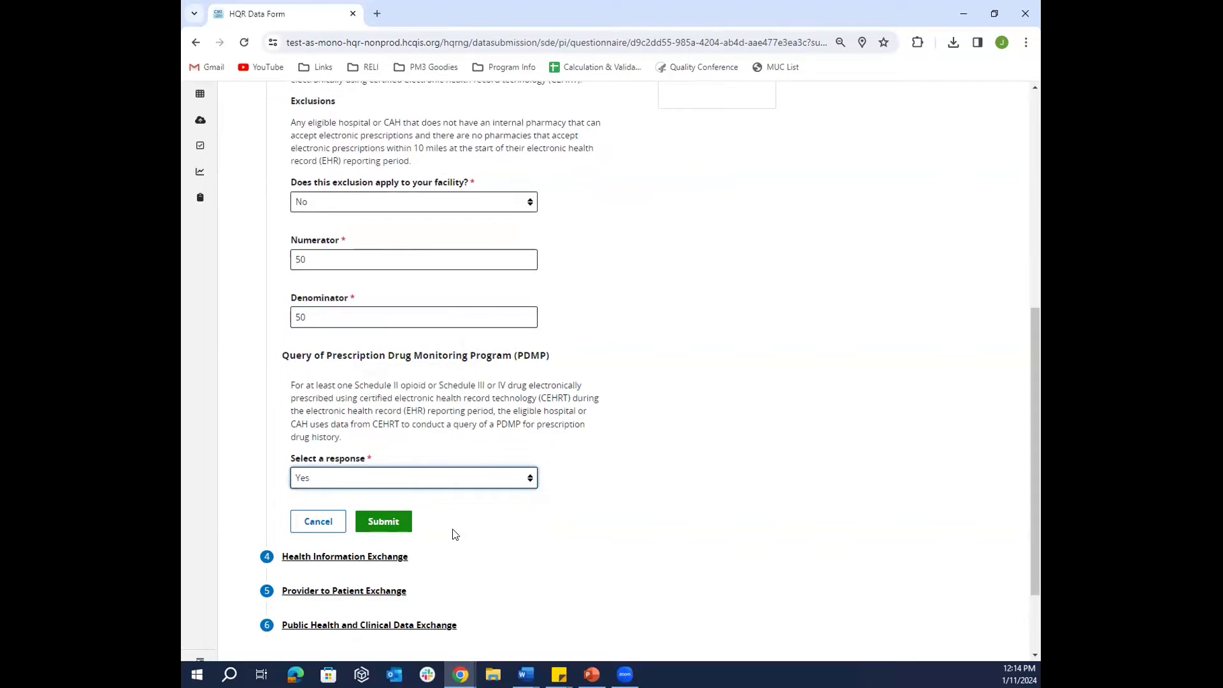
left_click(383, 522)
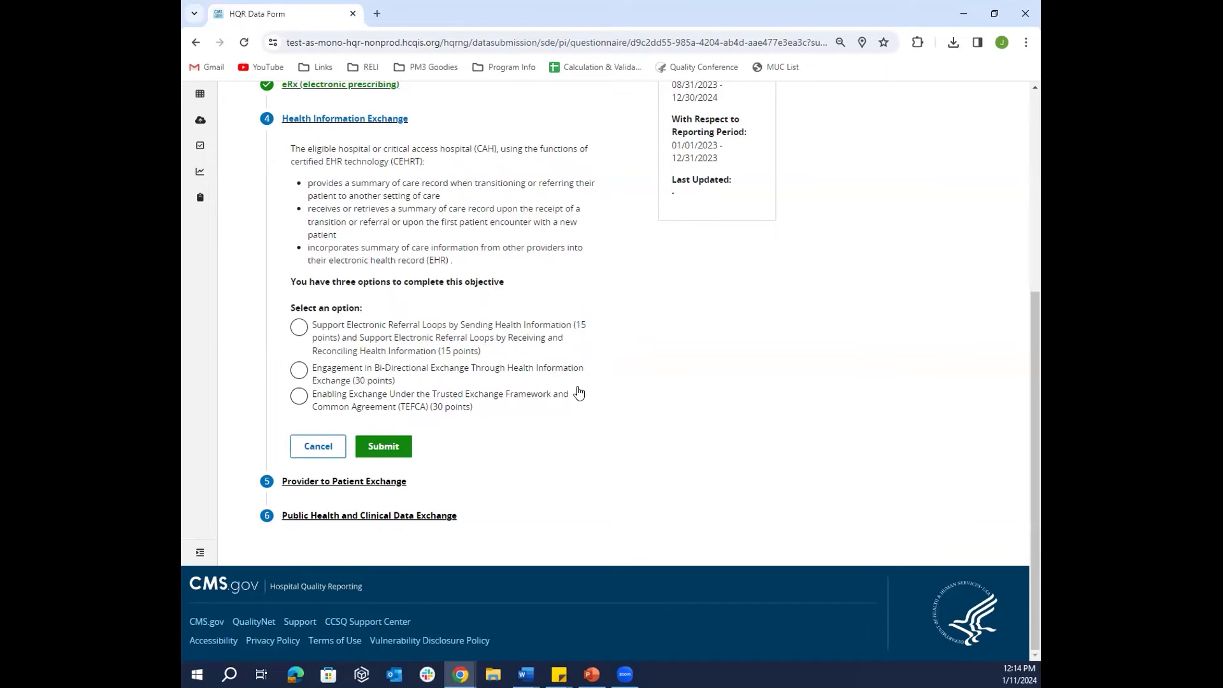
- Settle on the TEFCA option after trying referral loops and Bi-Directional Exchange
left_click(299, 328)
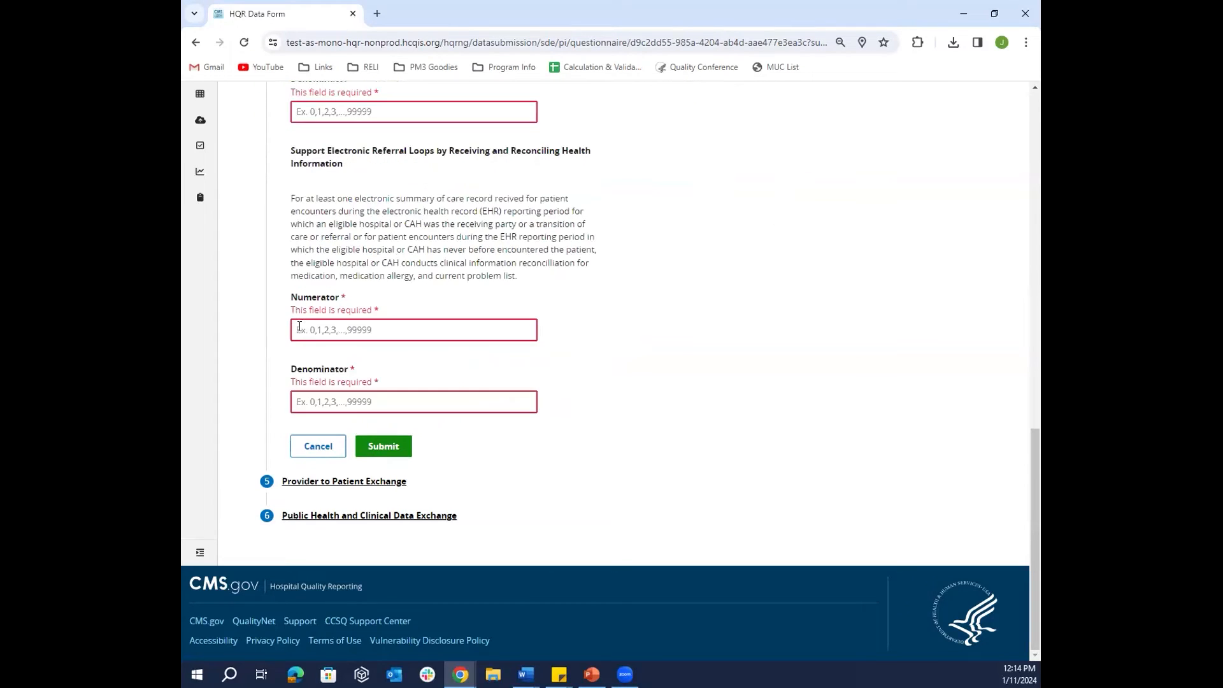
scroll(593, 266, "up", 3)
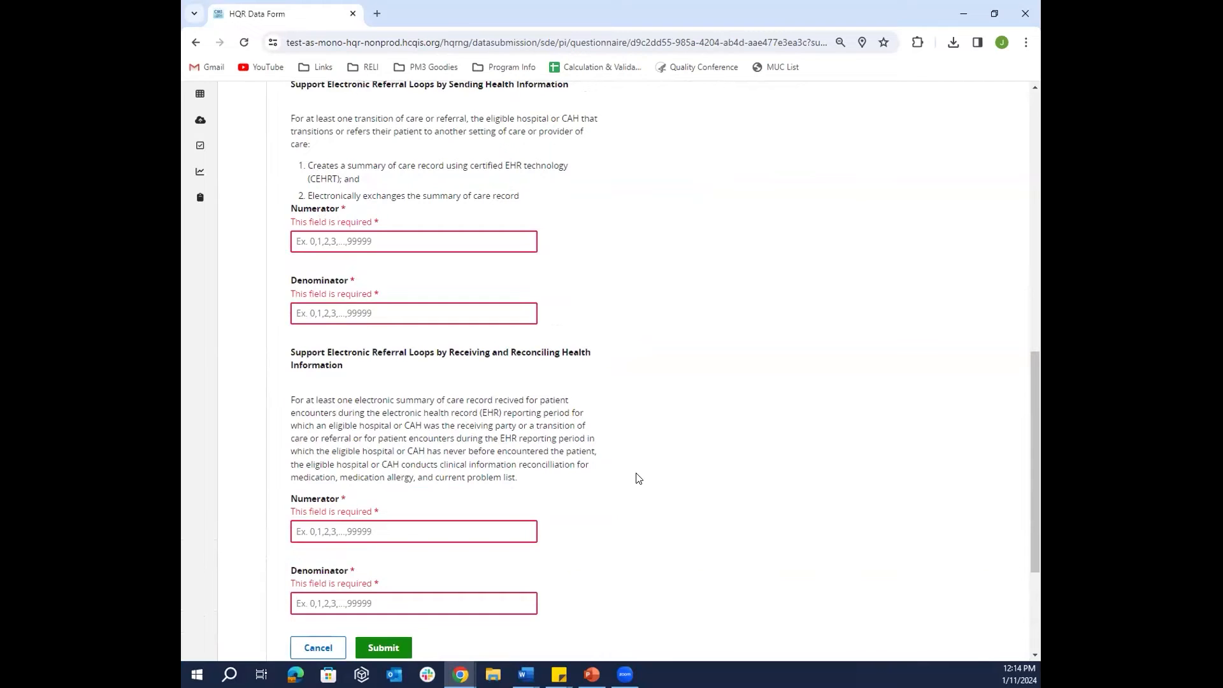
scroll(642, 471, "up", 2)
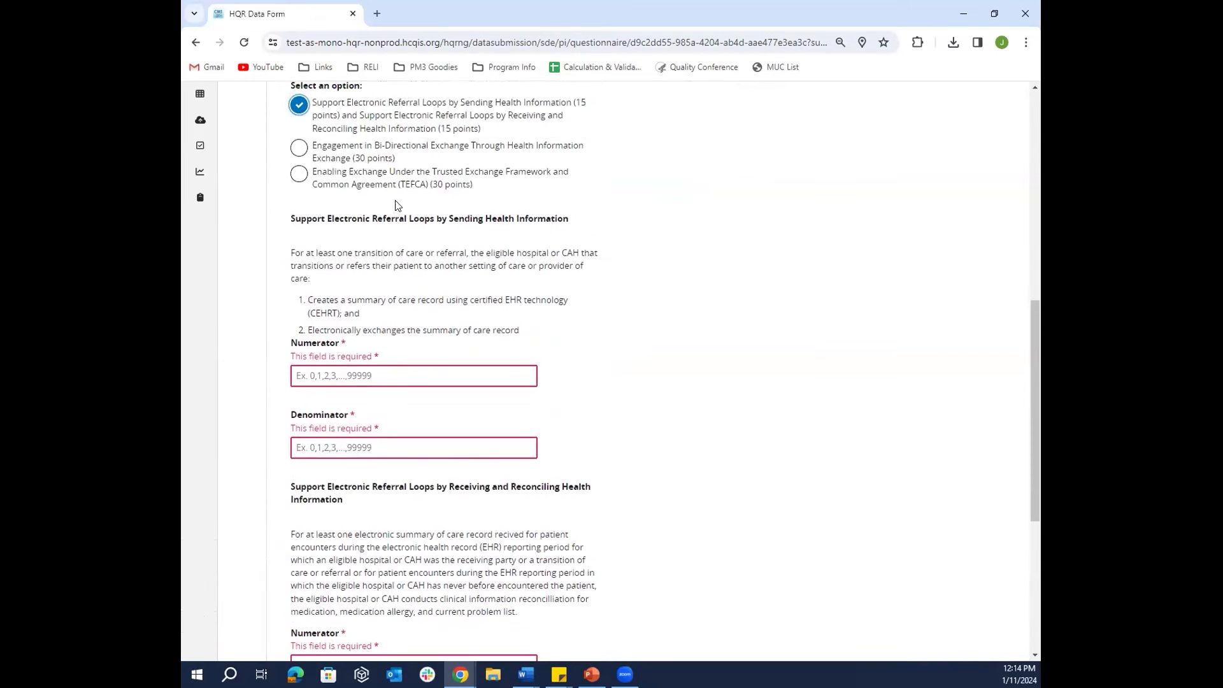
left_click(297, 153)
scroll(739, 368, "up", 2)
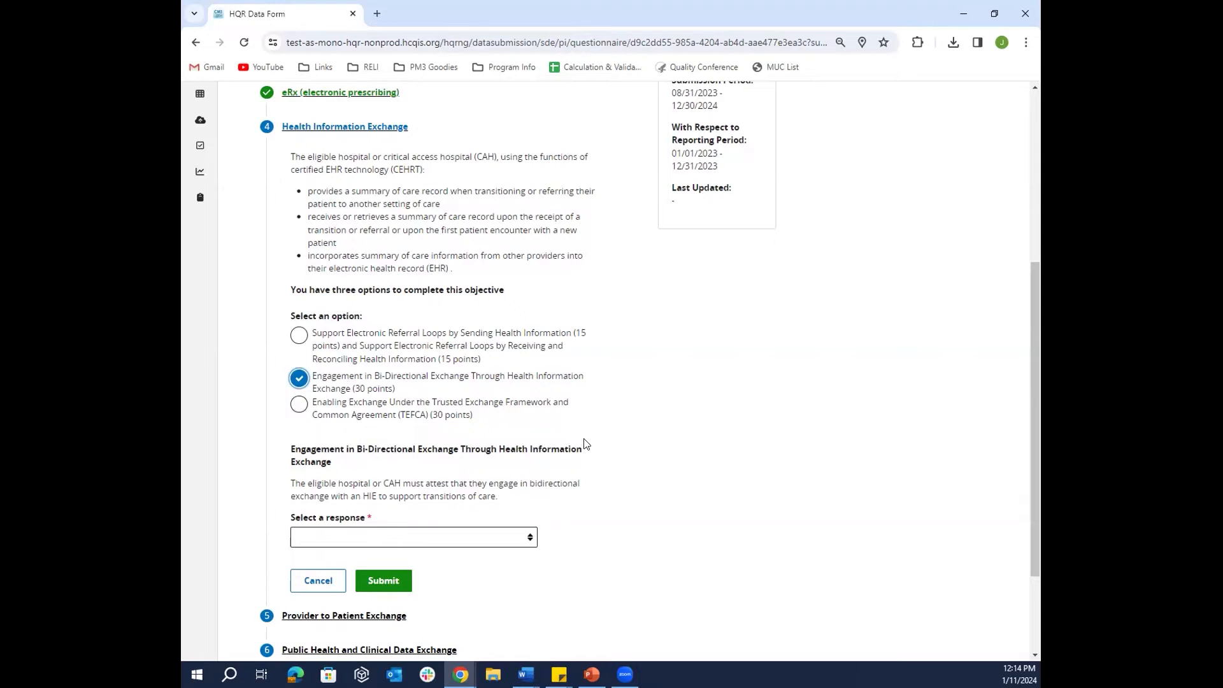
left_click(297, 406)
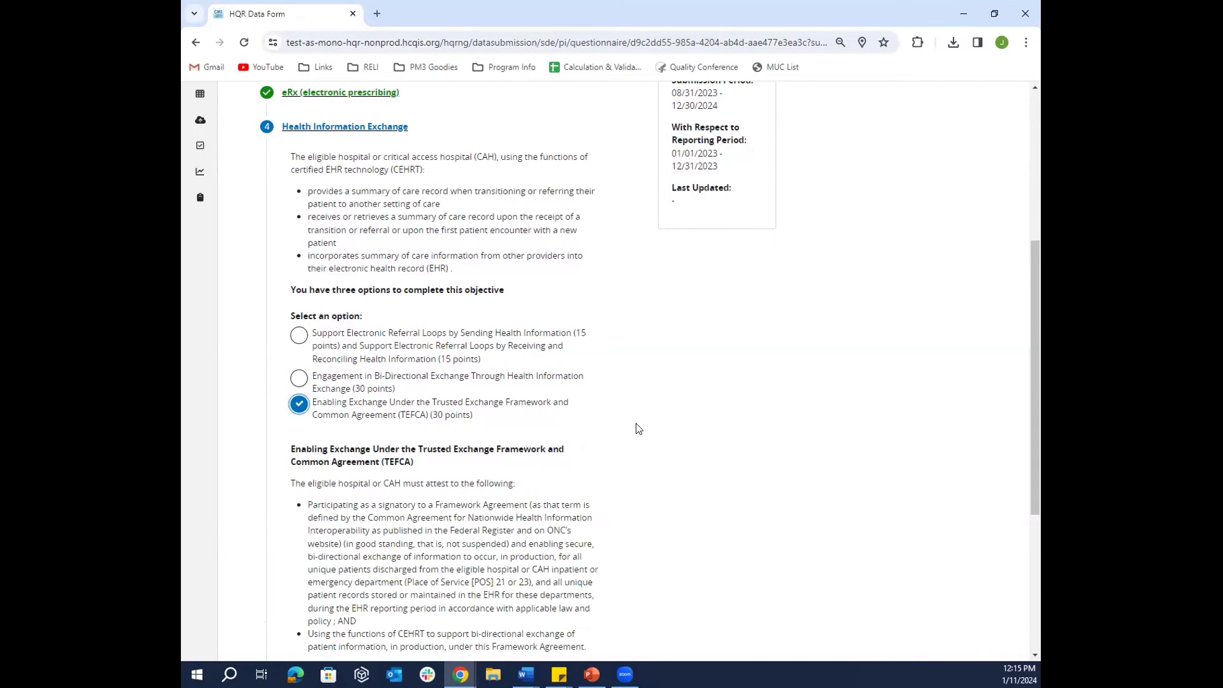
- Attest Yes for the TEFCA measure and submit the Health Information Exchange objective
scroll(639, 428, "down", 1)
scroll(639, 428, "down", 1)
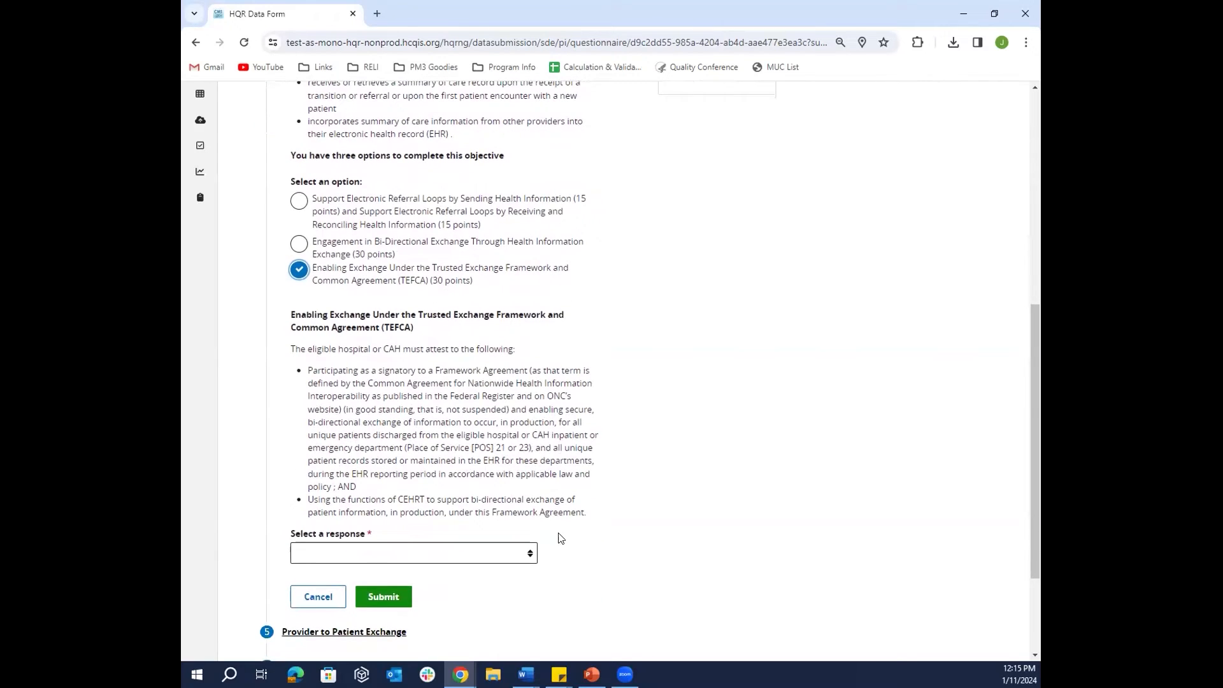
left_click(522, 558)
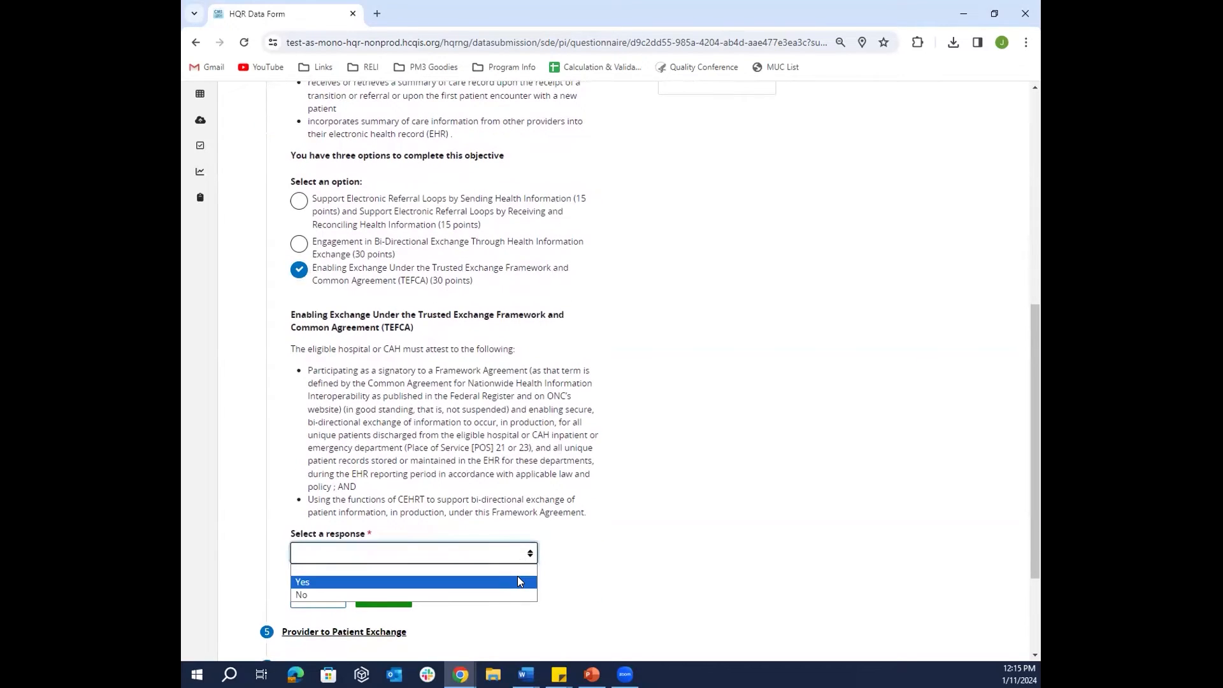
left_click(517, 580)
left_click(399, 605)
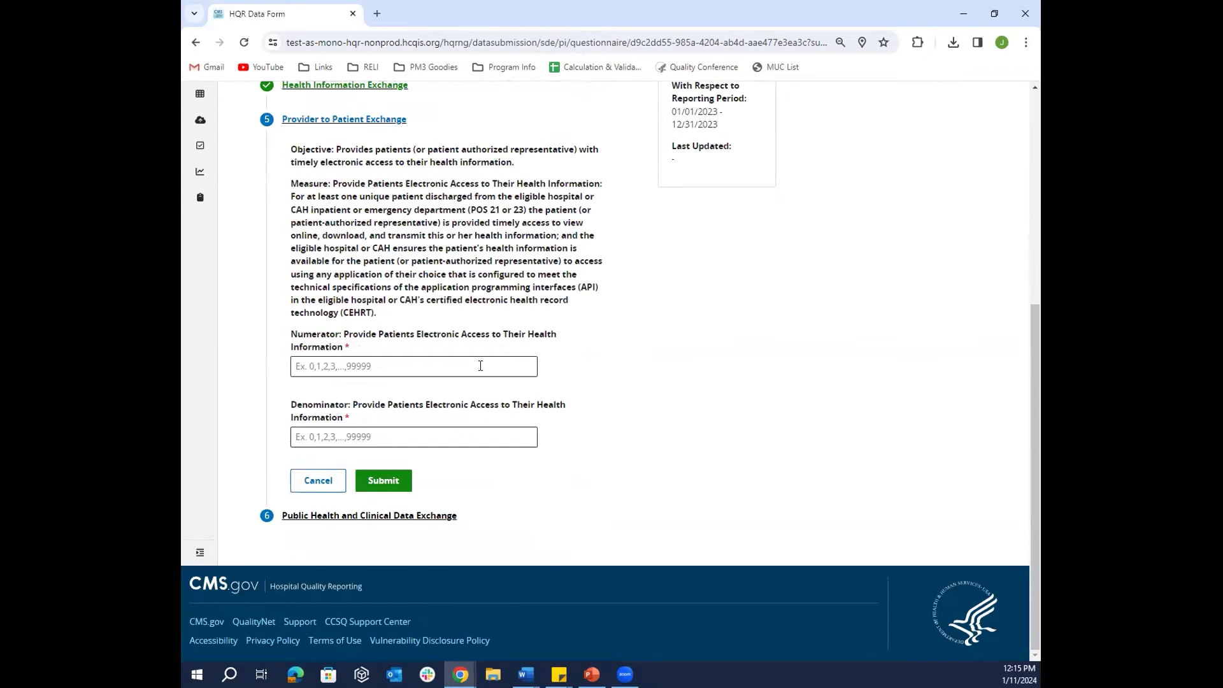
- Enter 50 for both the patient access numerator and denominator and submit
left_click(448, 368)
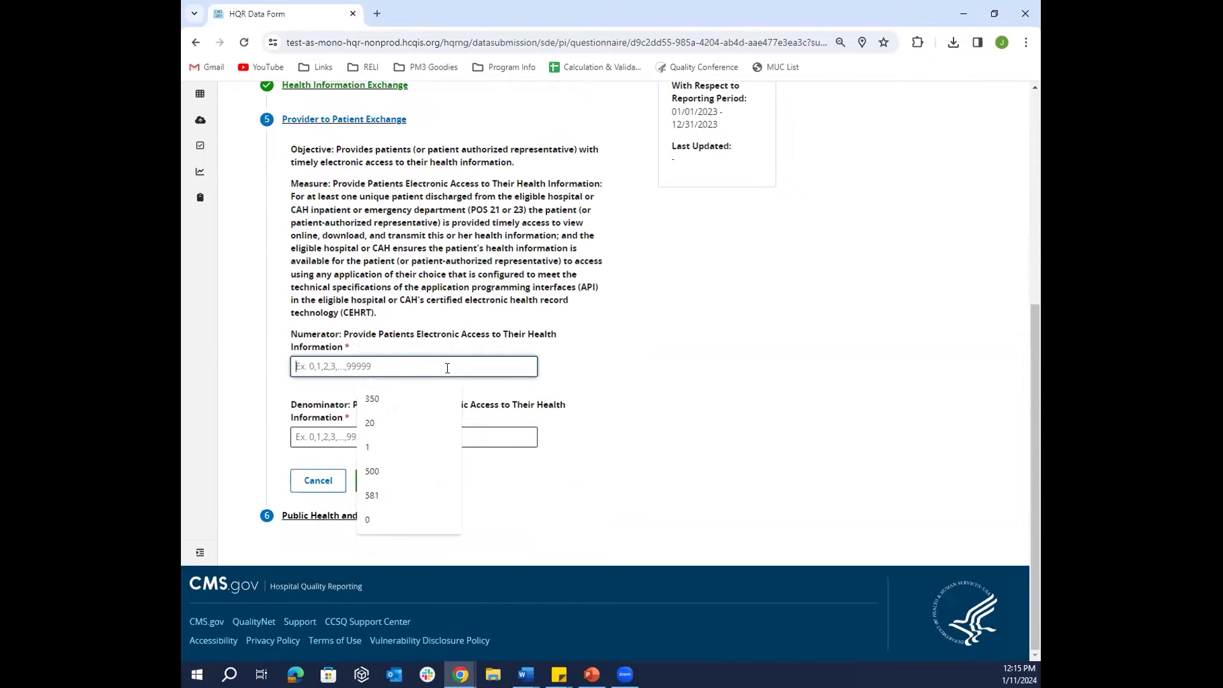
type("50")
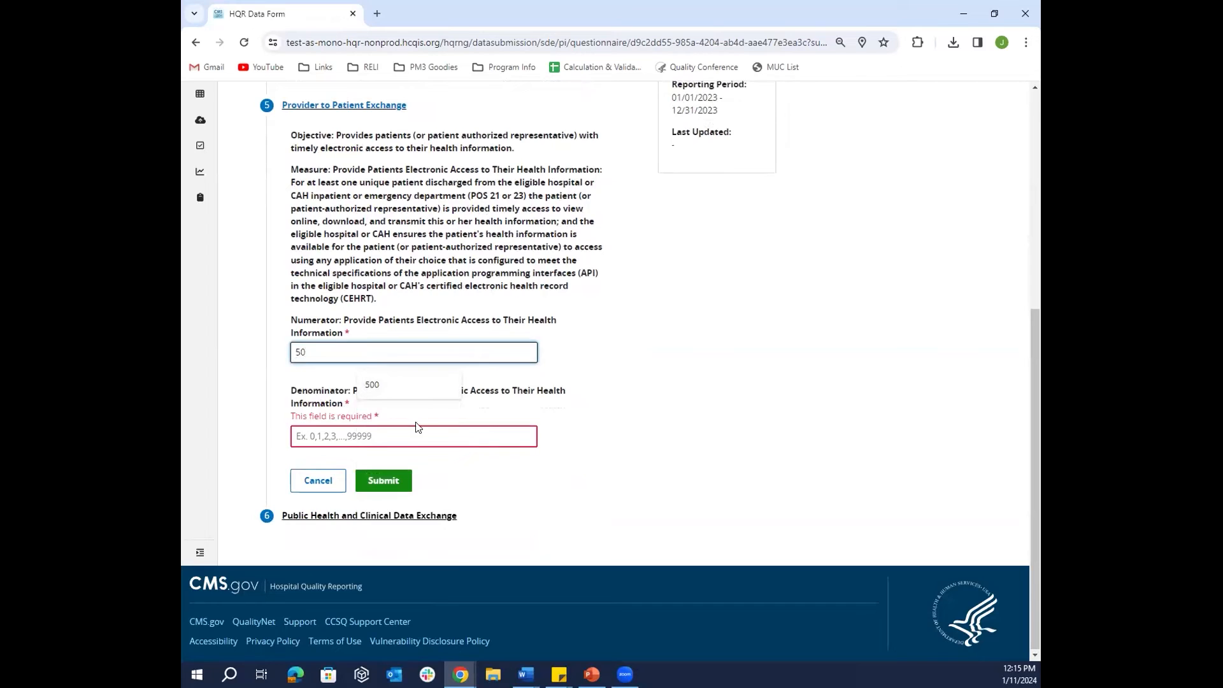
left_click(416, 435)
type("50")
left_click(381, 486)
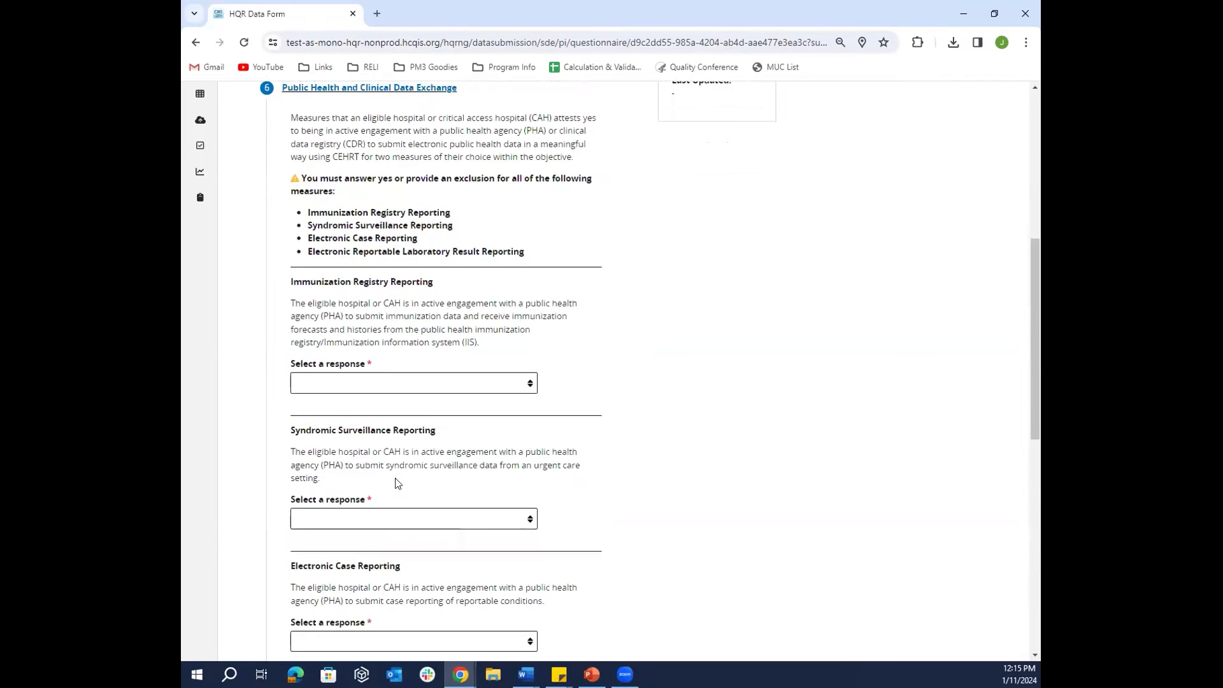
- Answer Yes for Immunization Registry Reporting with engagement Pre-production and validation
scroll(678, 473, "up", 1)
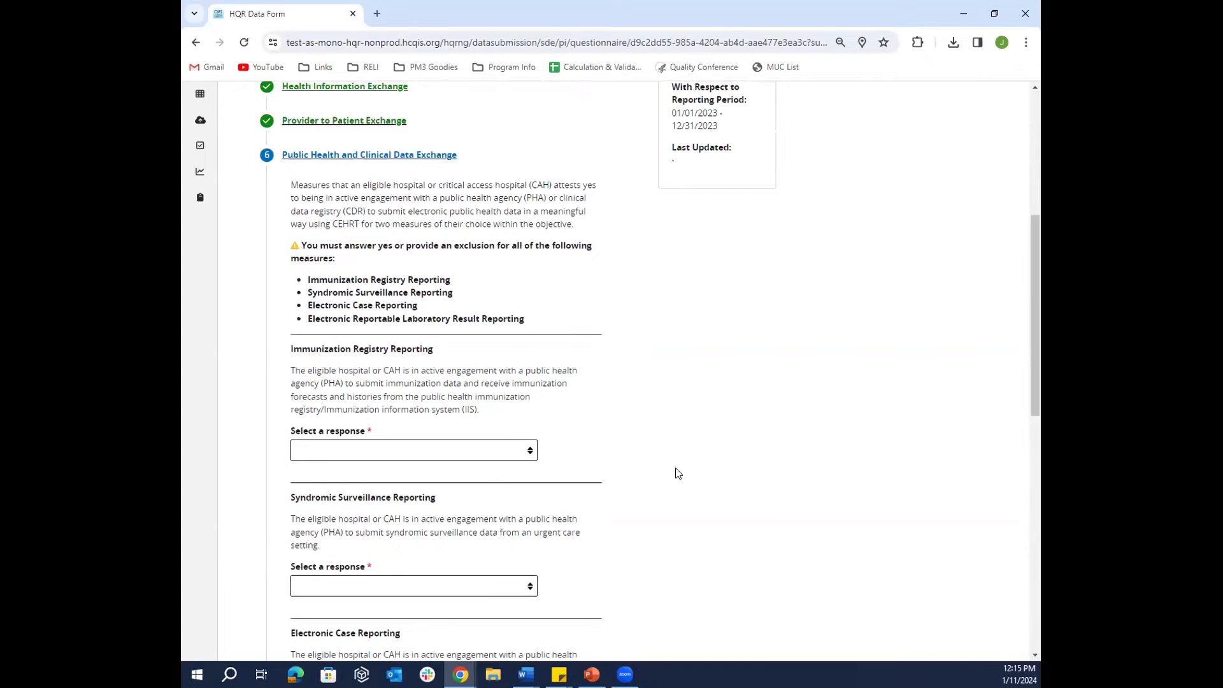
scroll(678, 473, "down", 1)
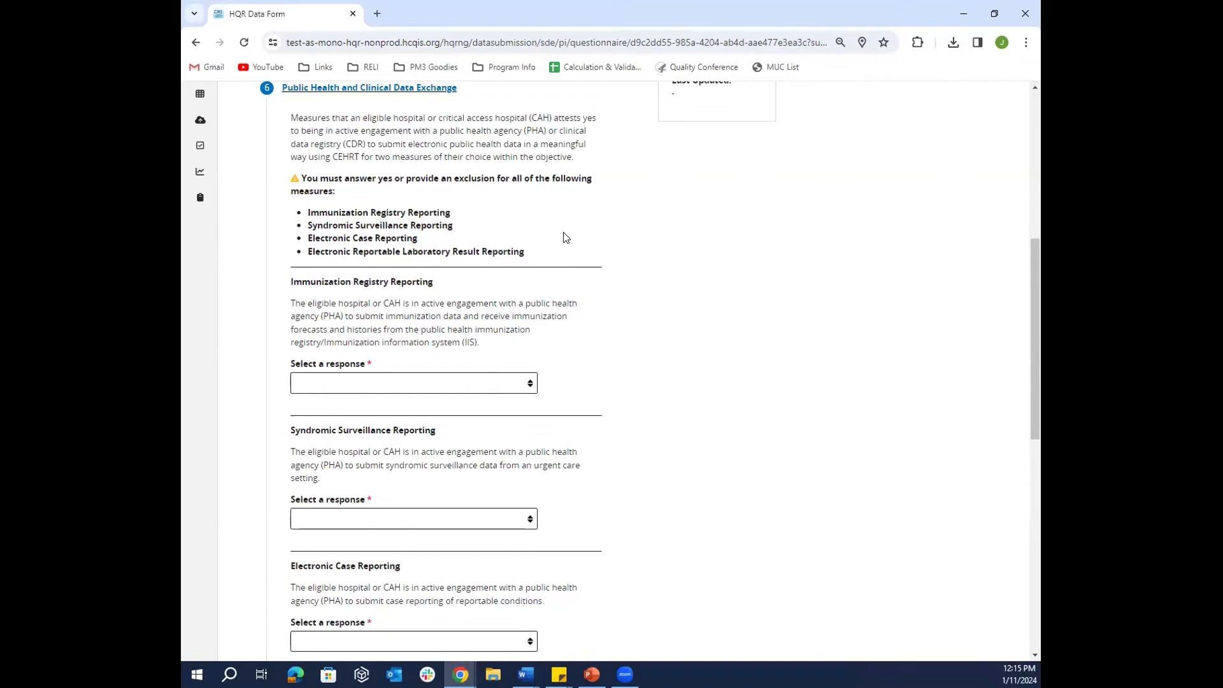
scroll(591, 355, "down", 1)
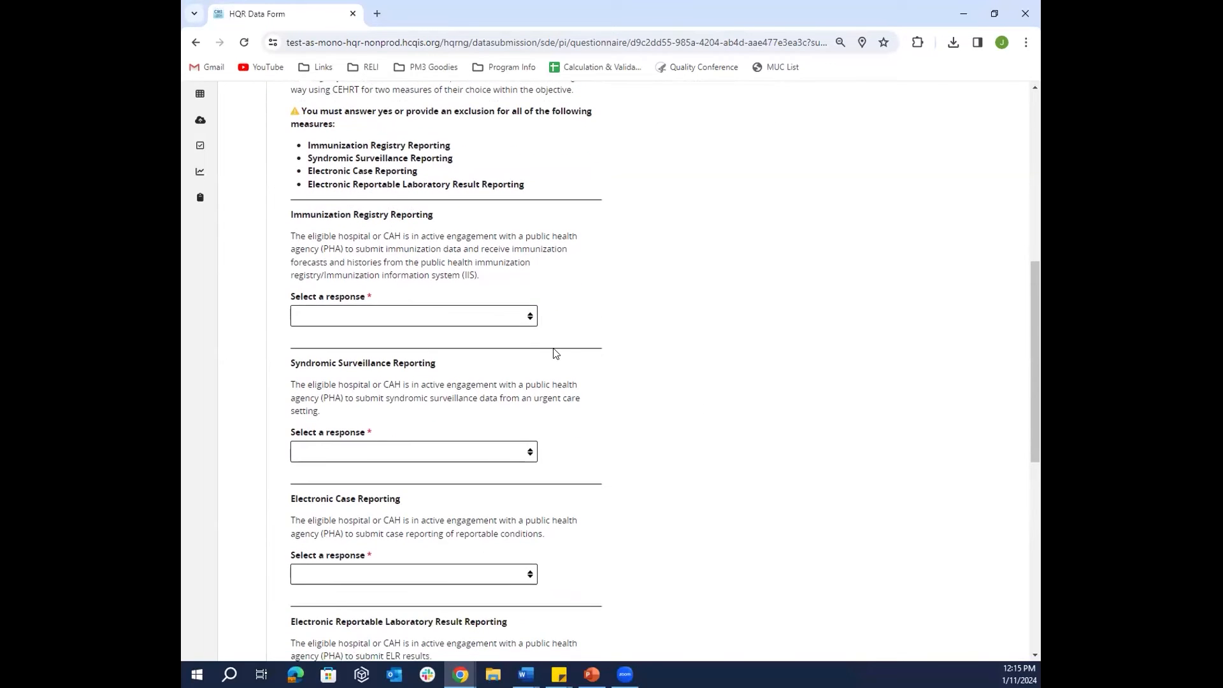
left_click(531, 319)
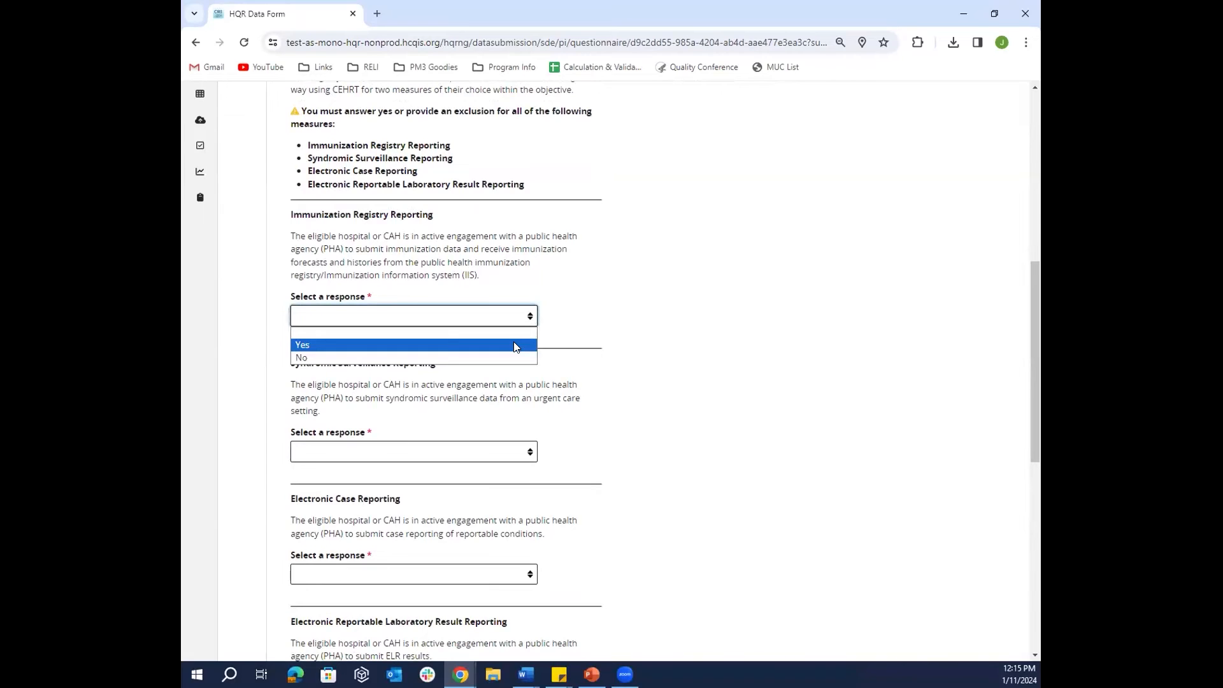
left_click(516, 345)
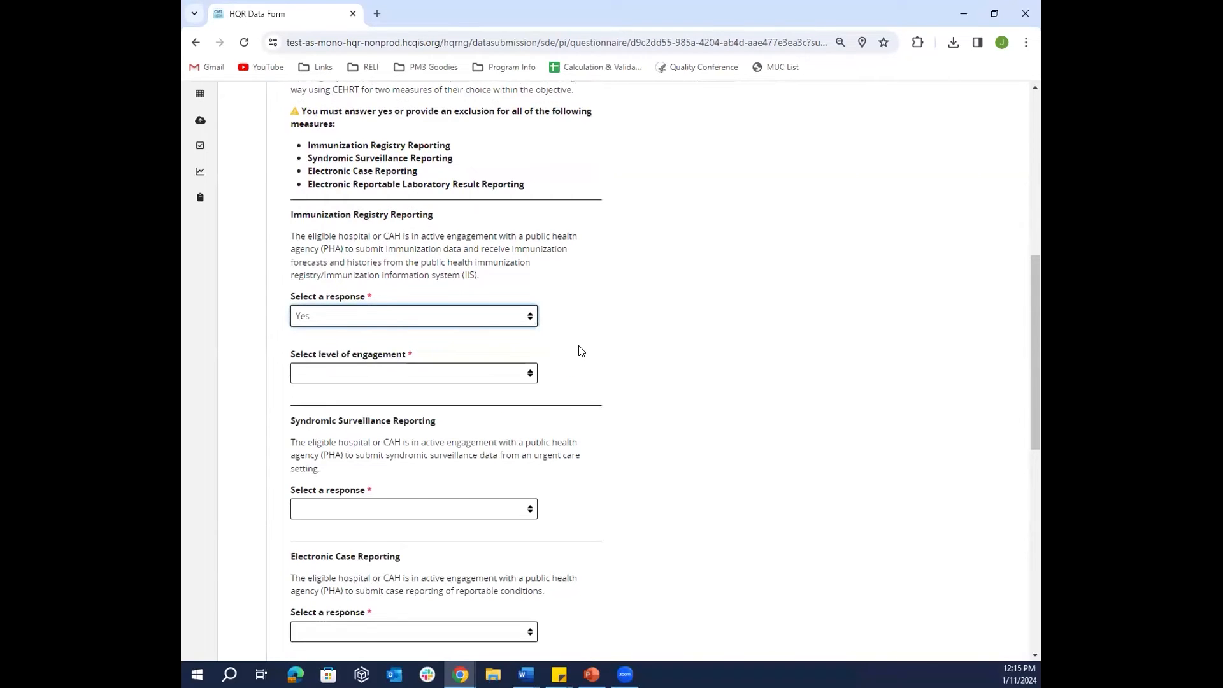
left_click(519, 376)
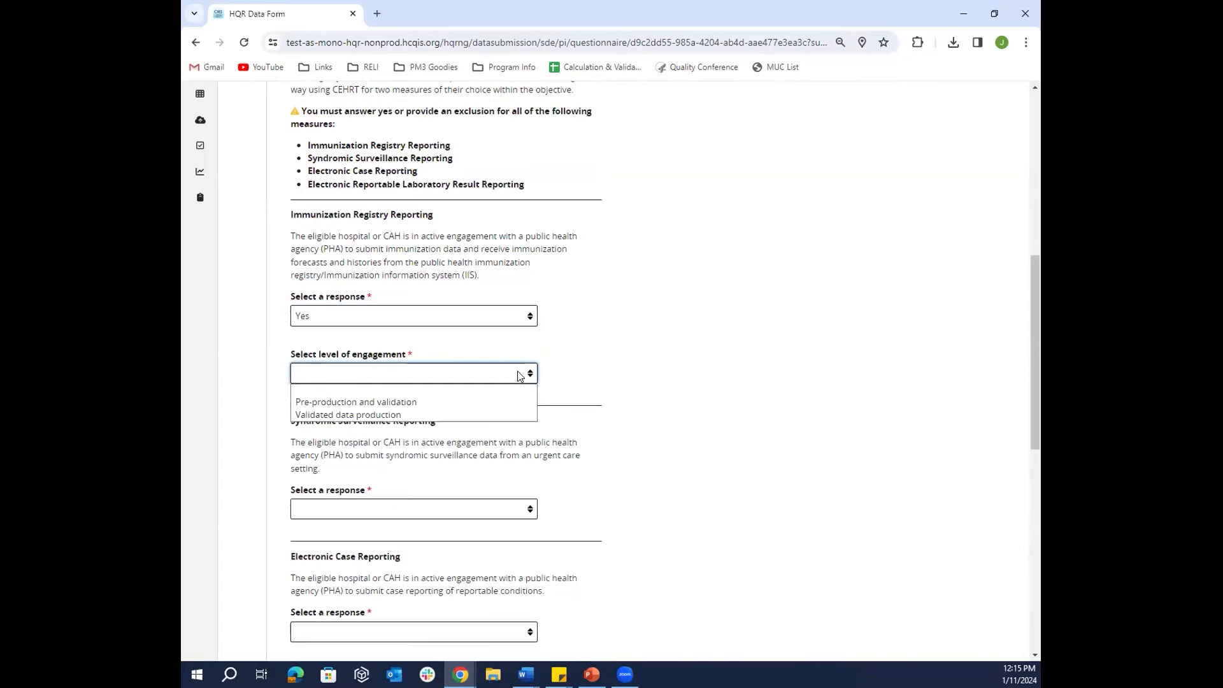
left_click(515, 404)
- Answer No for Syndromic Surveillance, claiming exclusion I Yes and exclusions II and III No
scroll(637, 389, "down", 1)
left_click(529, 442)
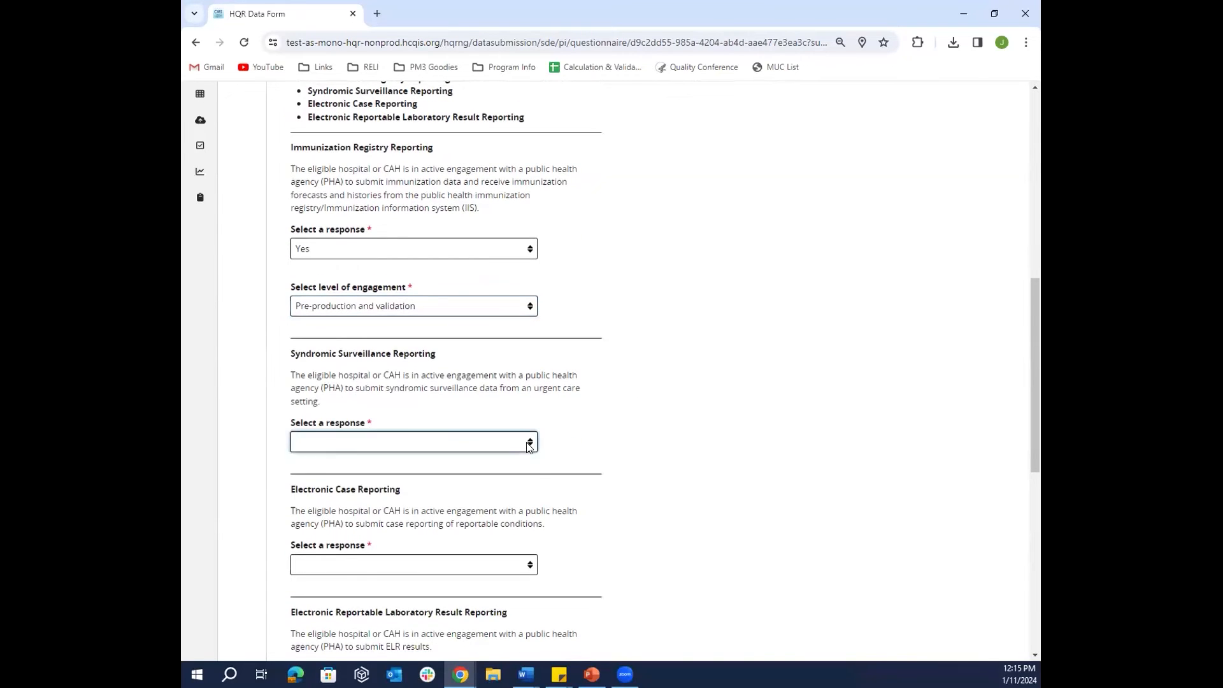
left_click(502, 484)
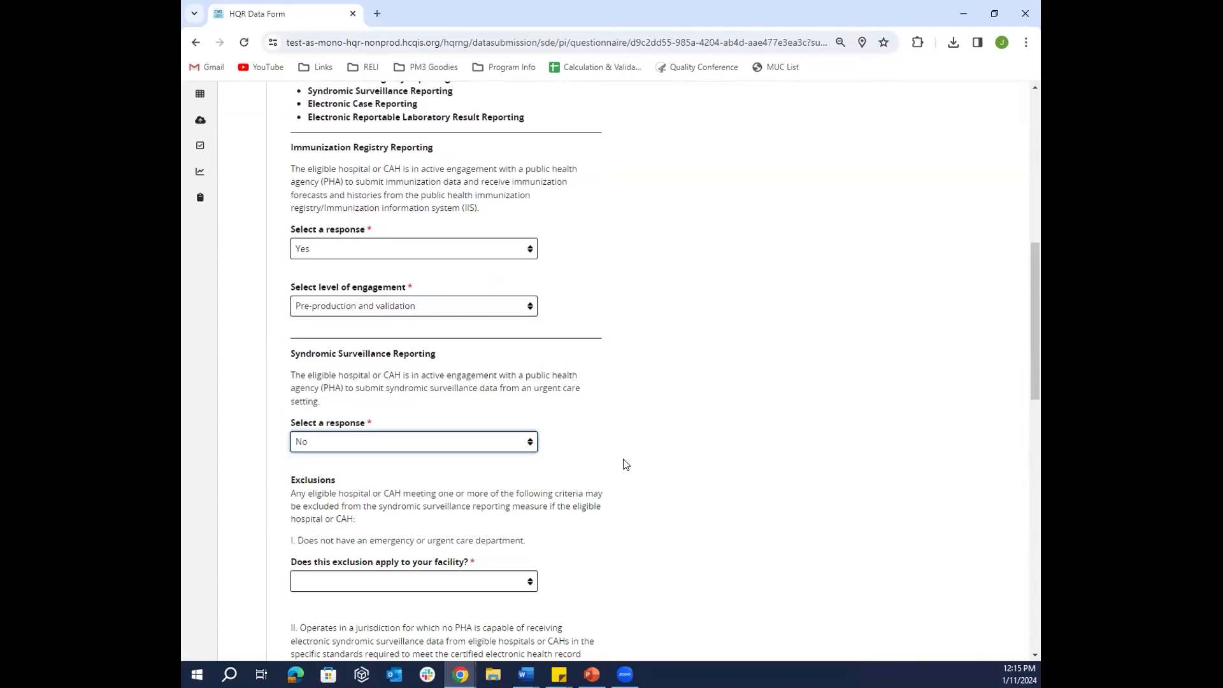
scroll(626, 455, "down", 1)
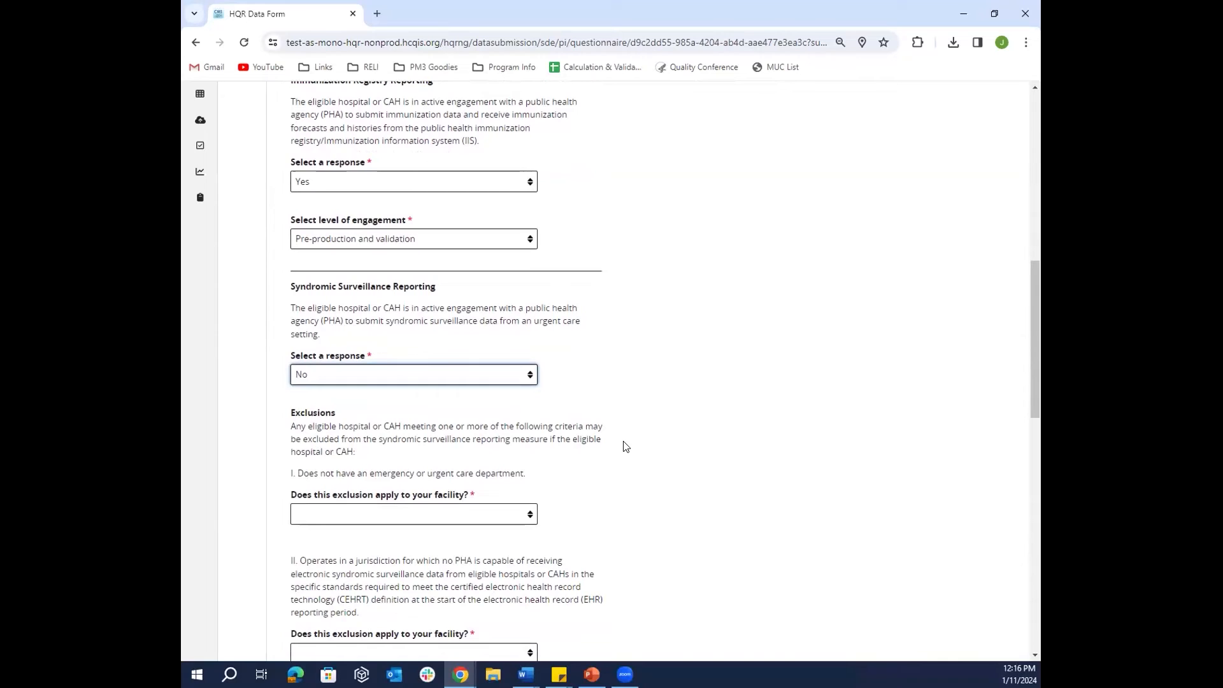
left_click(476, 515)
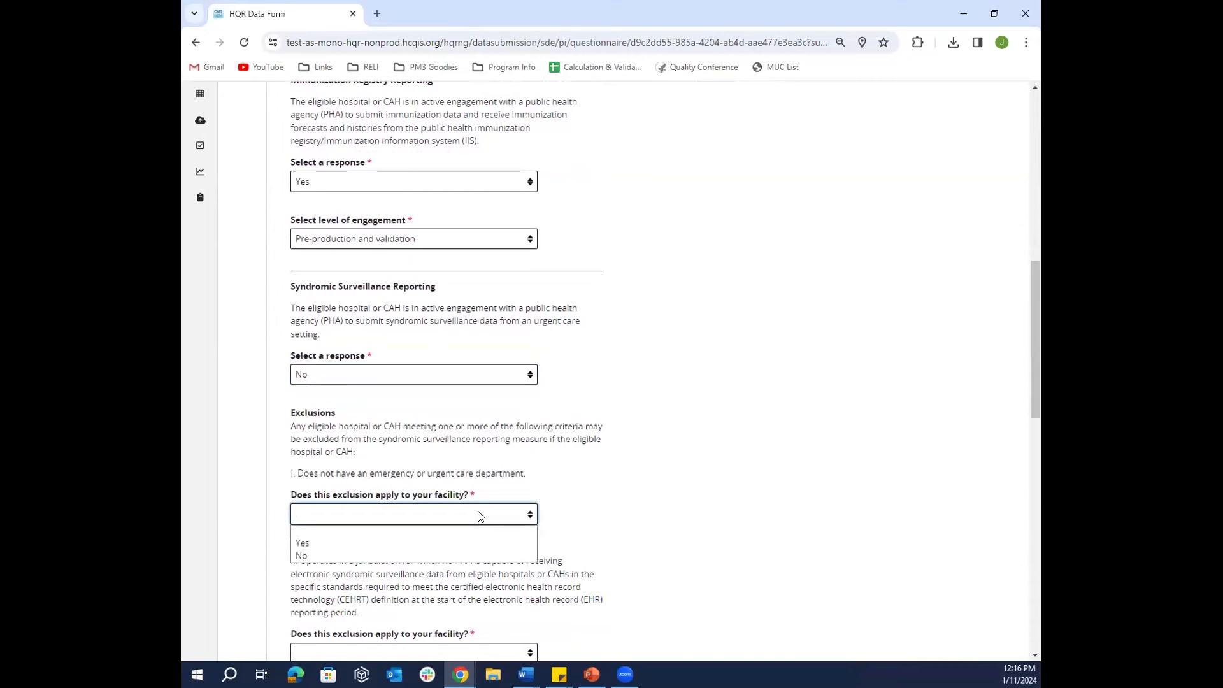
left_click(496, 542)
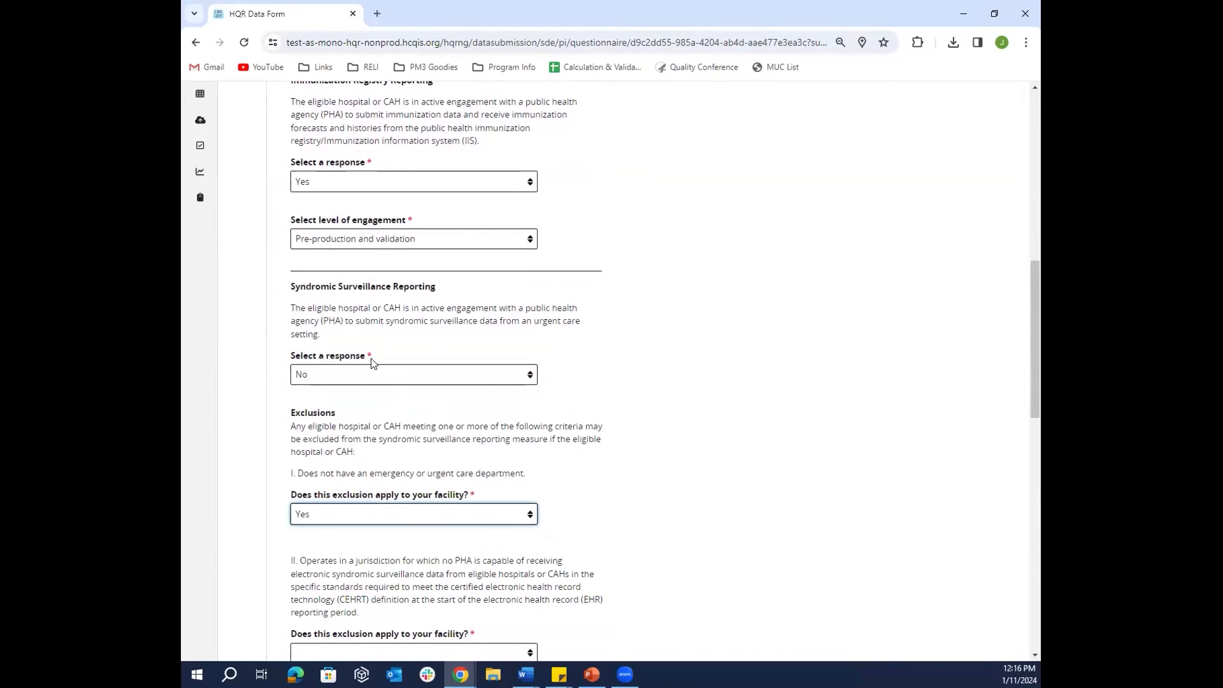
scroll(656, 527, "down", 3)
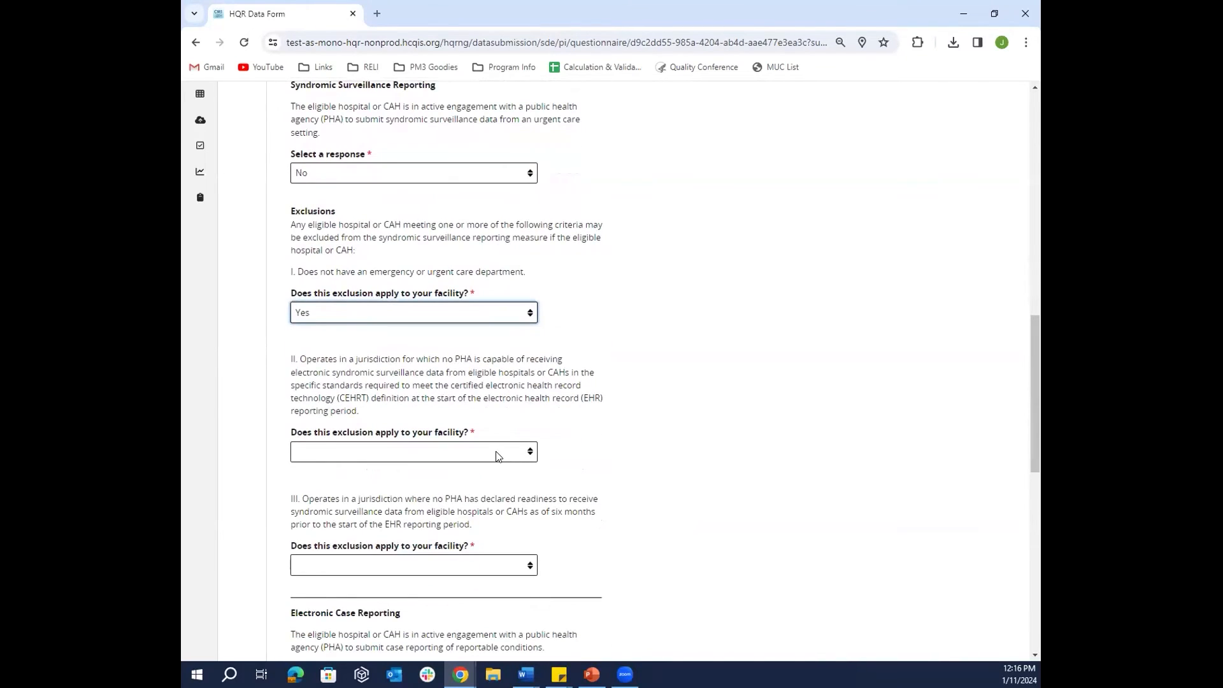
left_click(497, 456)
left_click(488, 493)
left_click(488, 569)
left_click(492, 608)
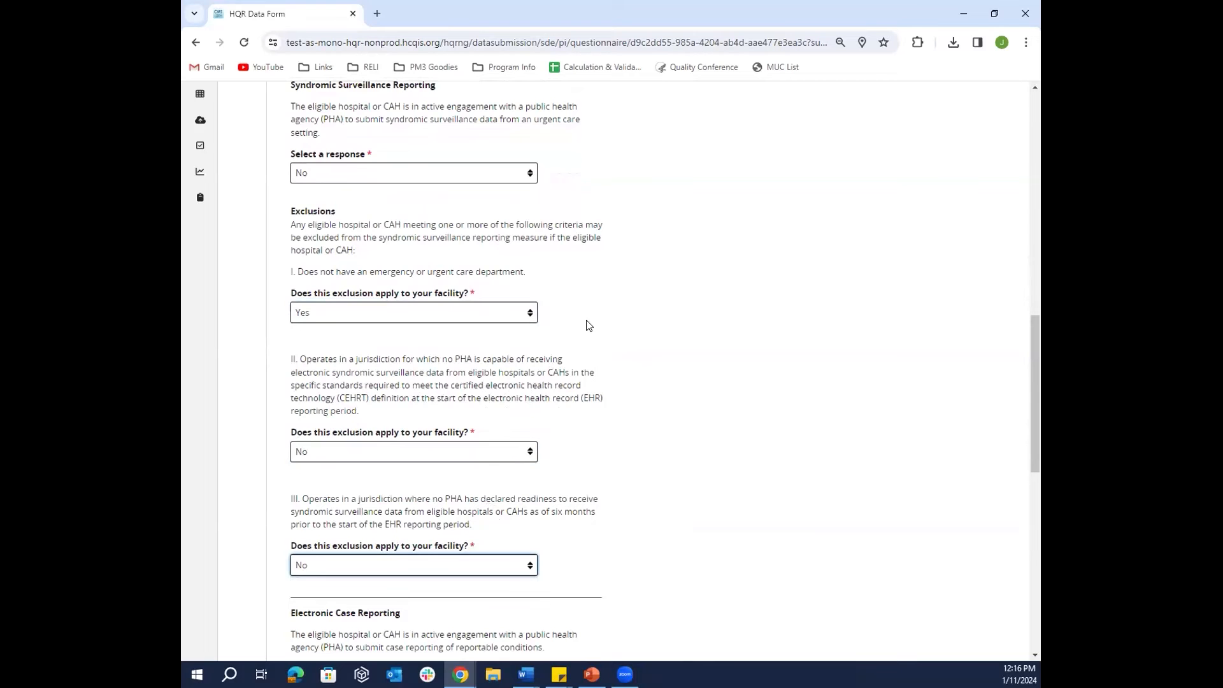
scroll(596, 537, "down", 1)
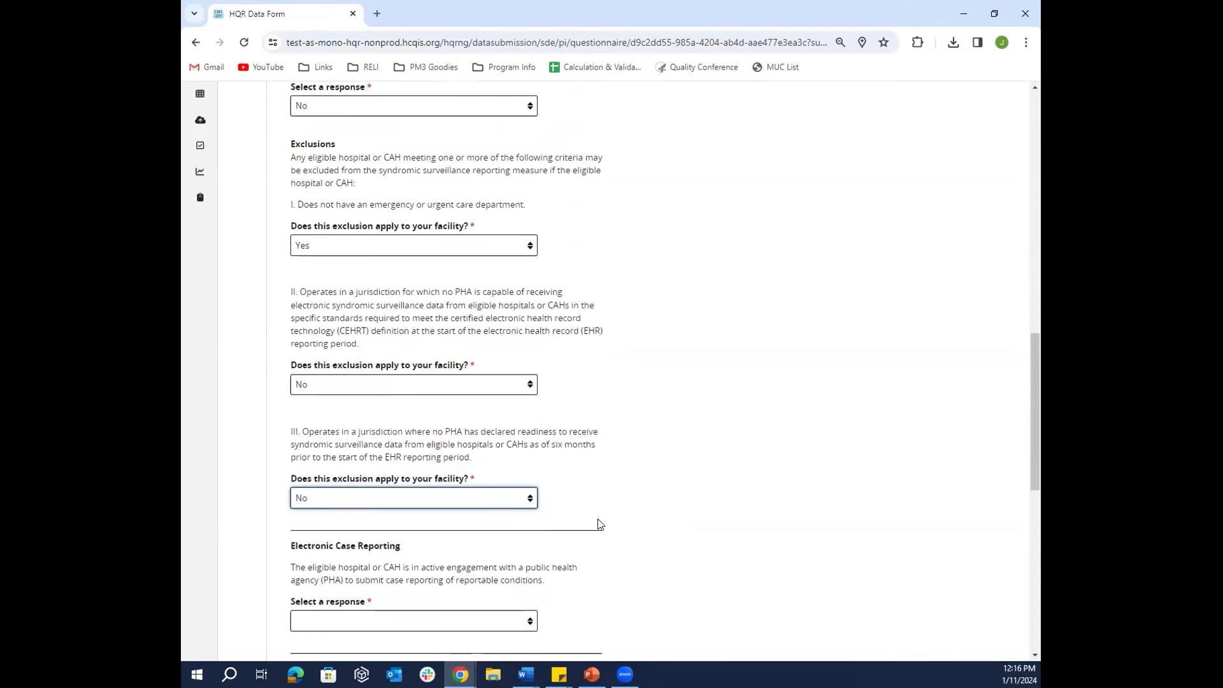
- Answer Yes with Pre-production and validation engagement for Electronic Case Reporting and lab result reporting
scroll(598, 524, "down", 3)
left_click(506, 422)
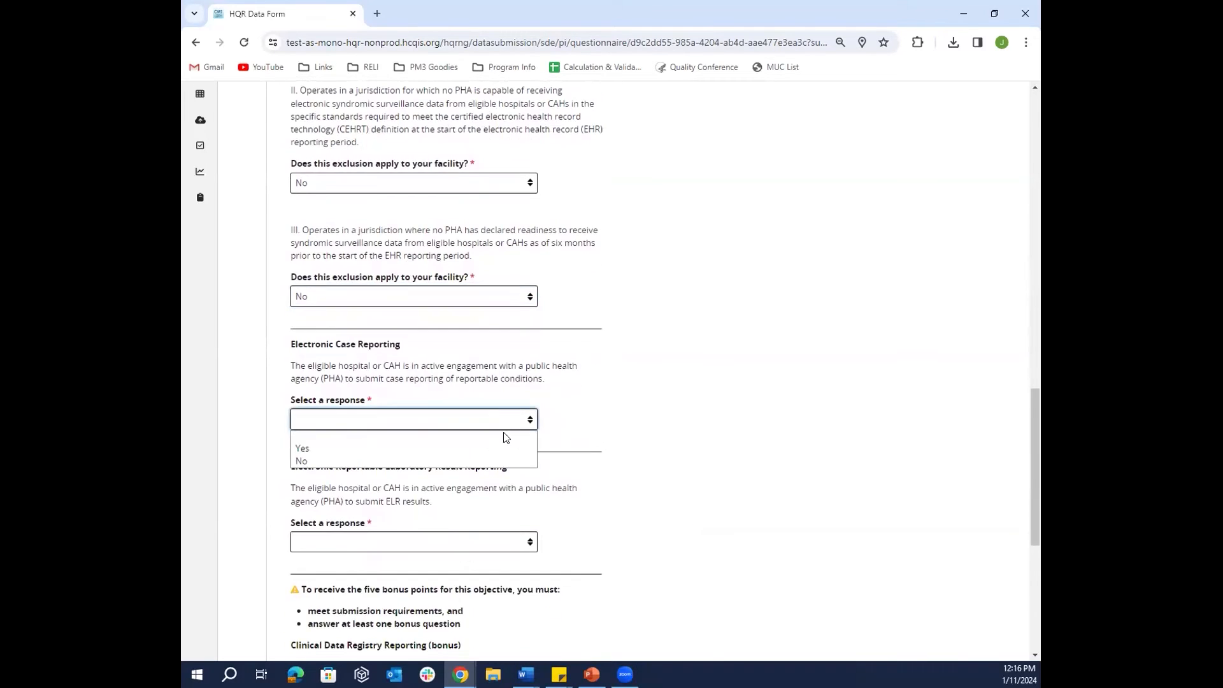
left_click(503, 448)
scroll(553, 475, "down", 1)
left_click(487, 410)
left_click(486, 438)
scroll(516, 468, "down", 1)
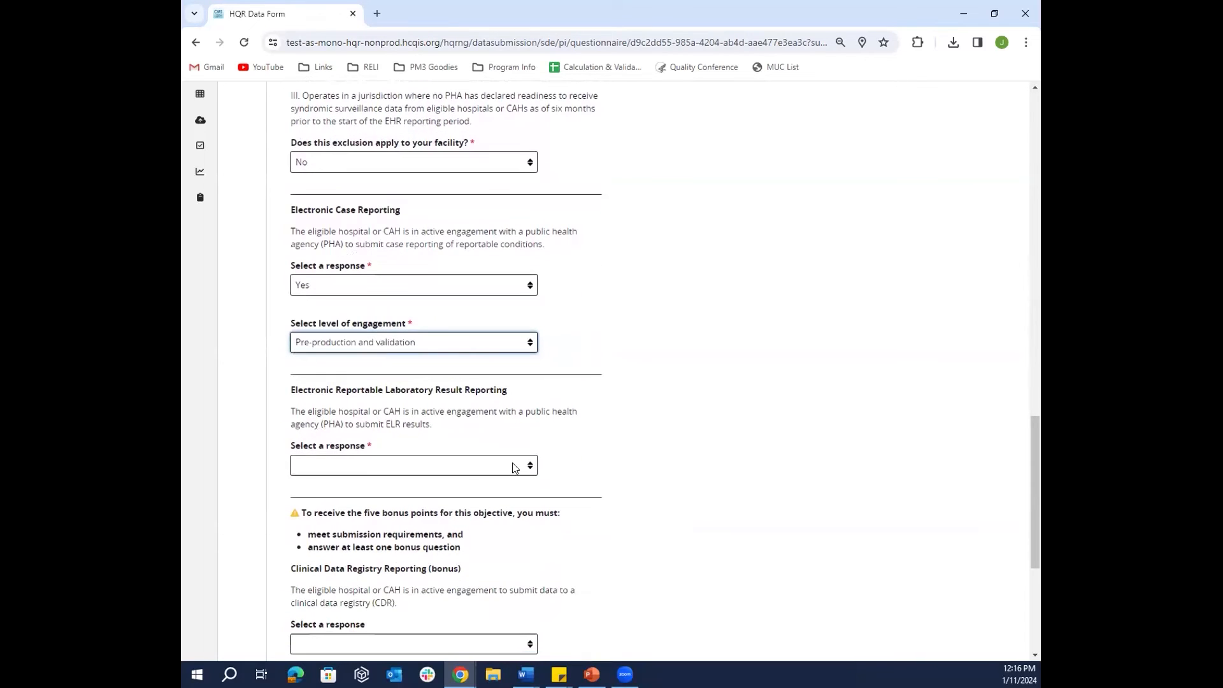
left_click(497, 467)
left_click(503, 493)
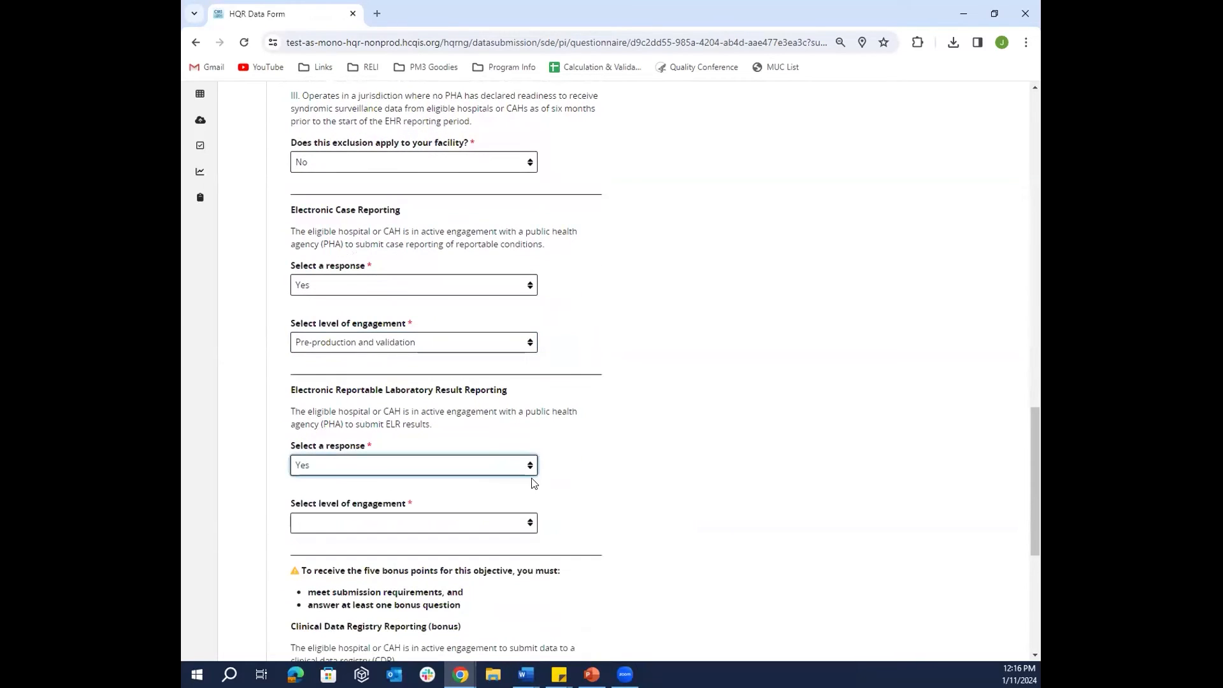
left_click(492, 525)
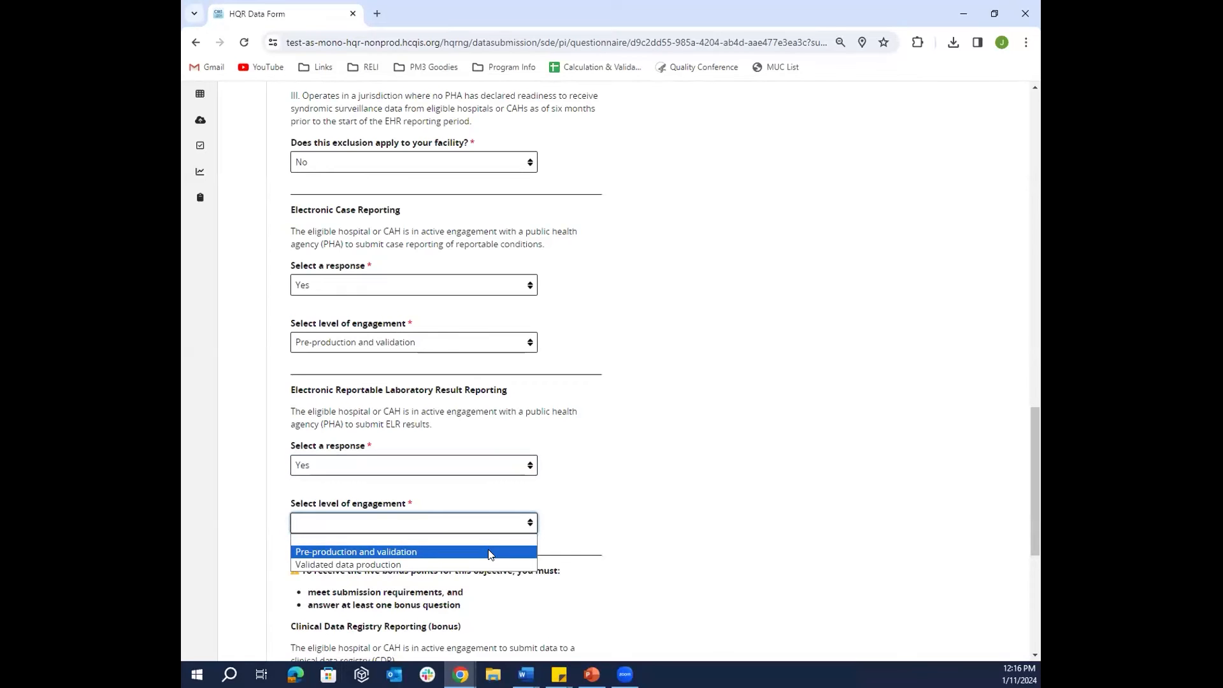
left_click(487, 552)
- Set both bonus registries (Clinical Data, Public Health) to Yes, Pre-production and validation, then submit
scroll(669, 535, "down", 4)
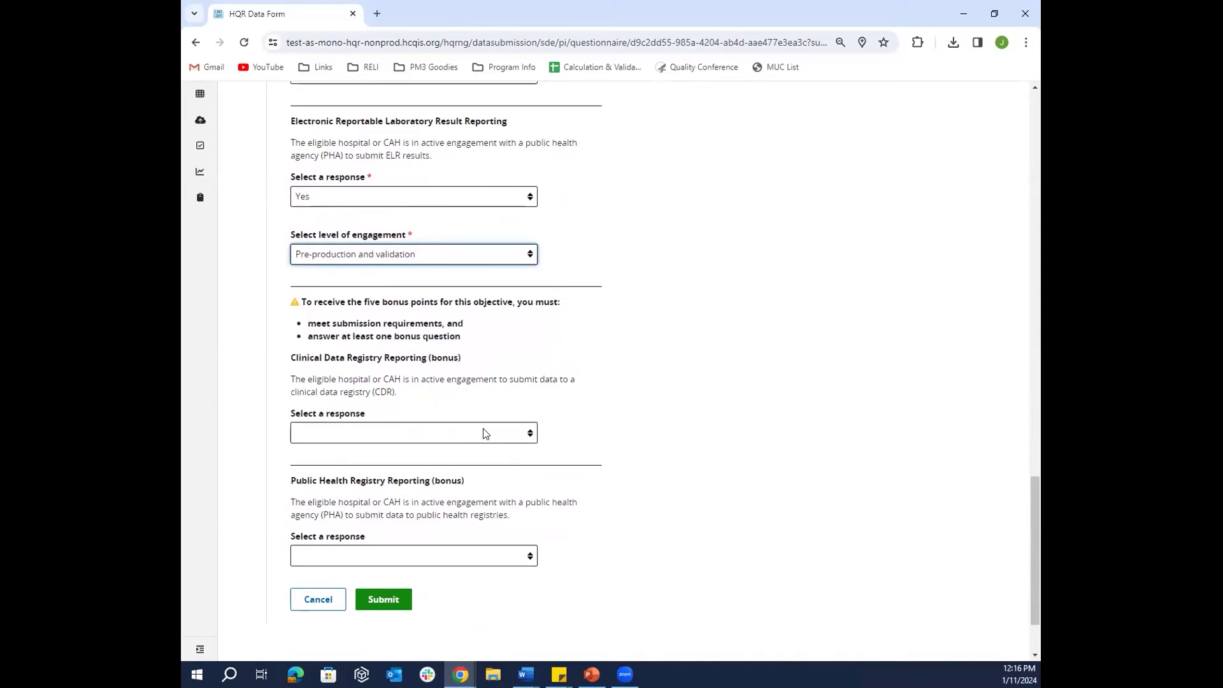
left_click(485, 434)
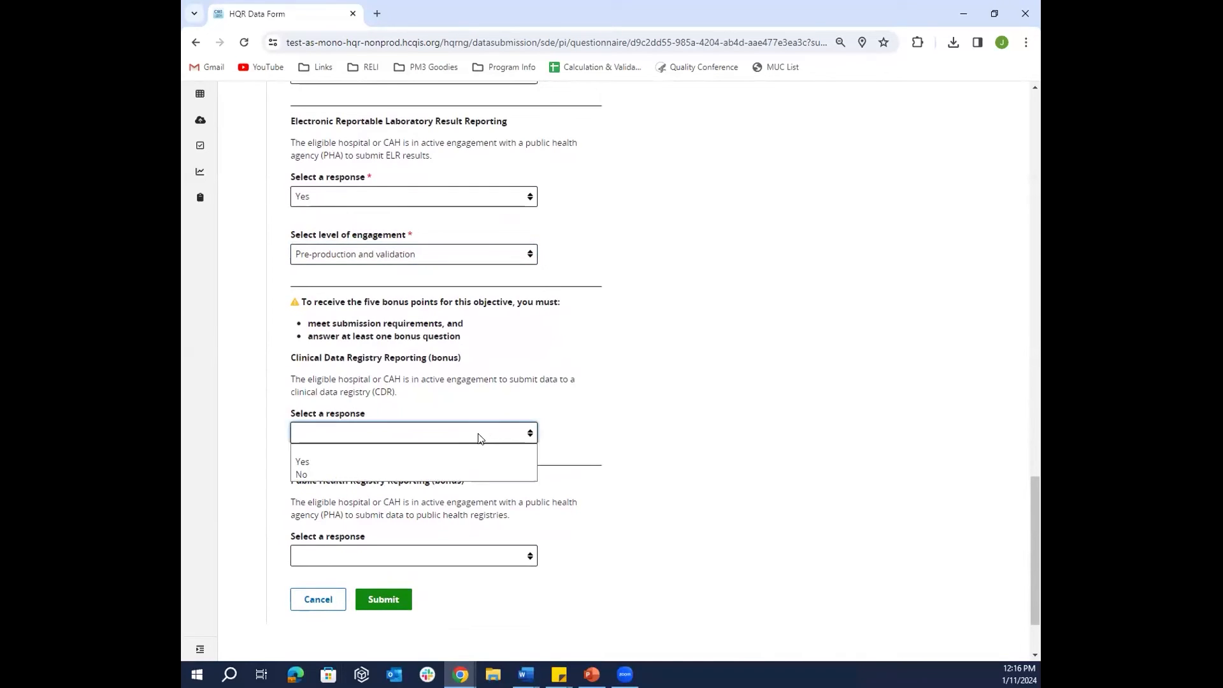
left_click(471, 459)
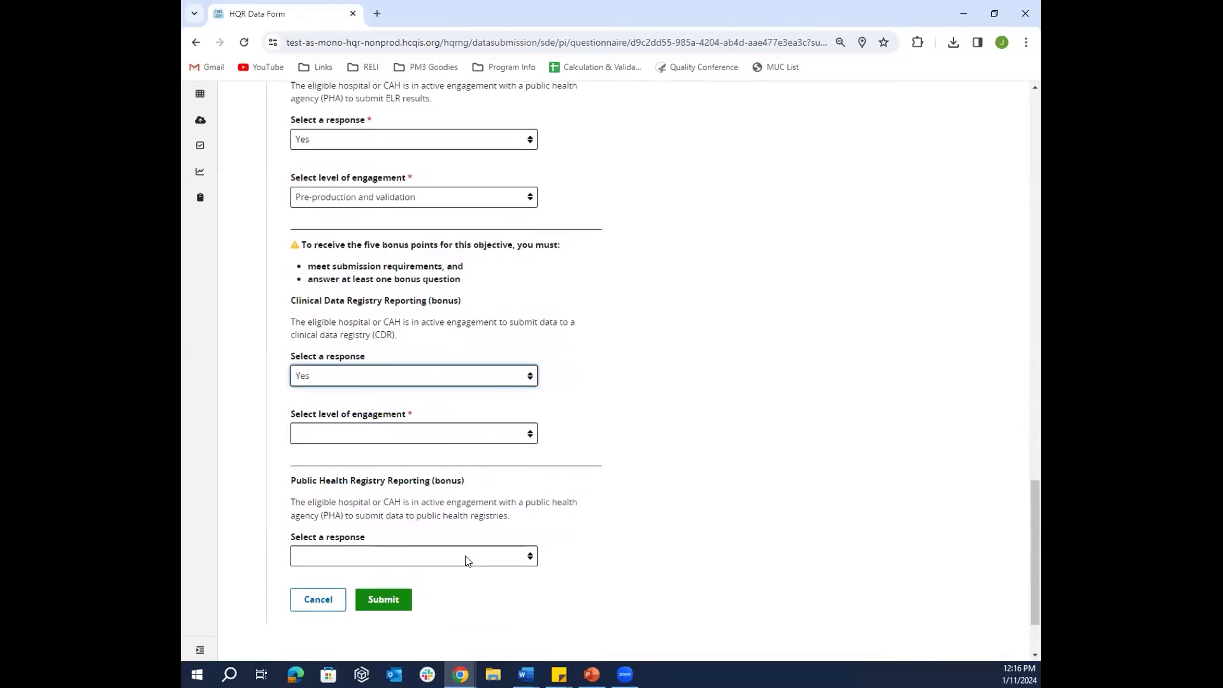
left_click(501, 435)
left_click(484, 461)
left_click(471, 556)
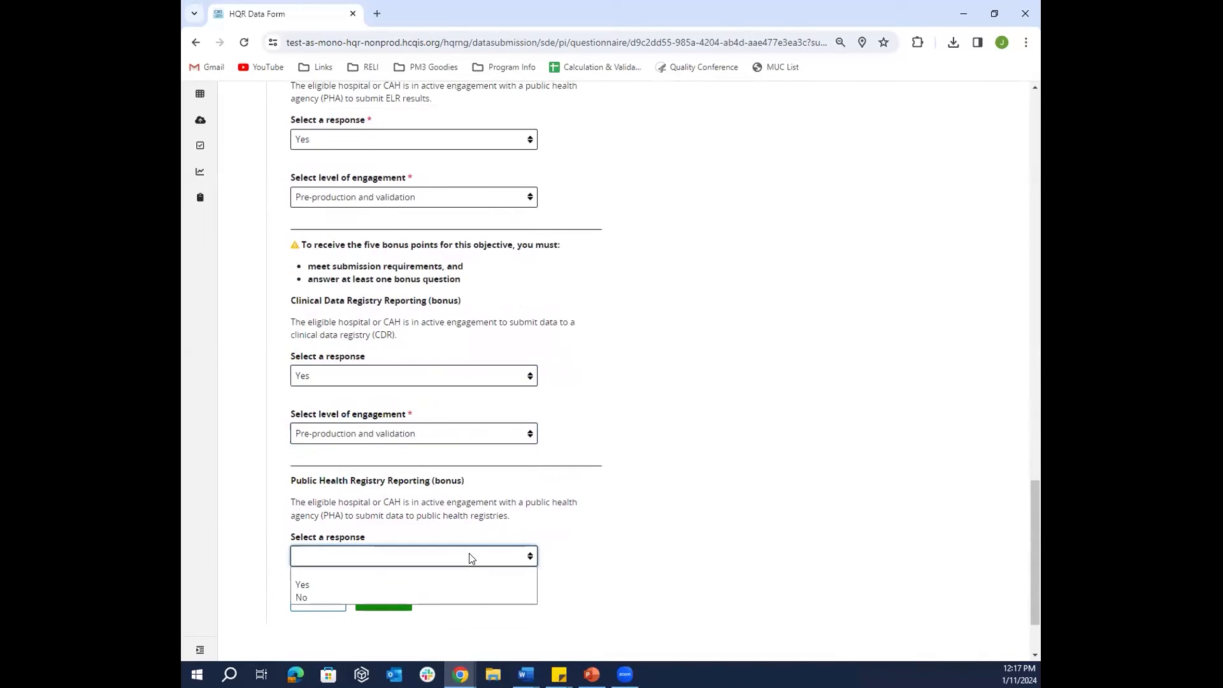
left_click(459, 581)
left_click(479, 565)
left_click(471, 579)
scroll(705, 539, "down", 1)
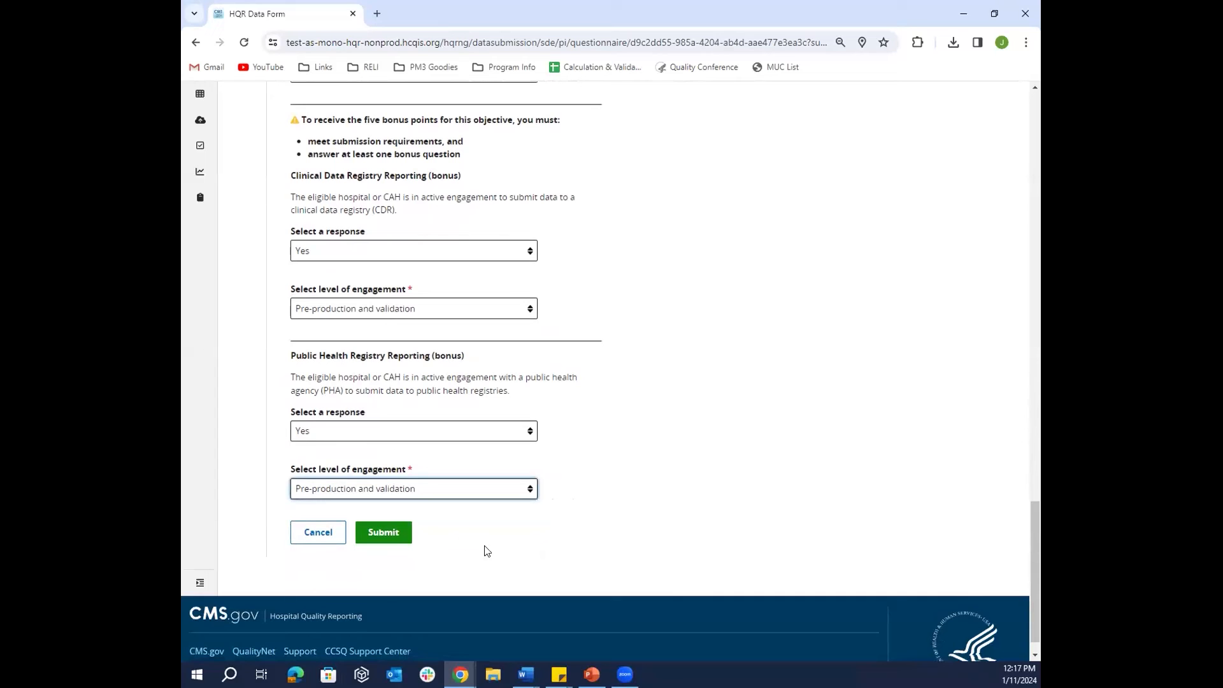
left_click(380, 537)
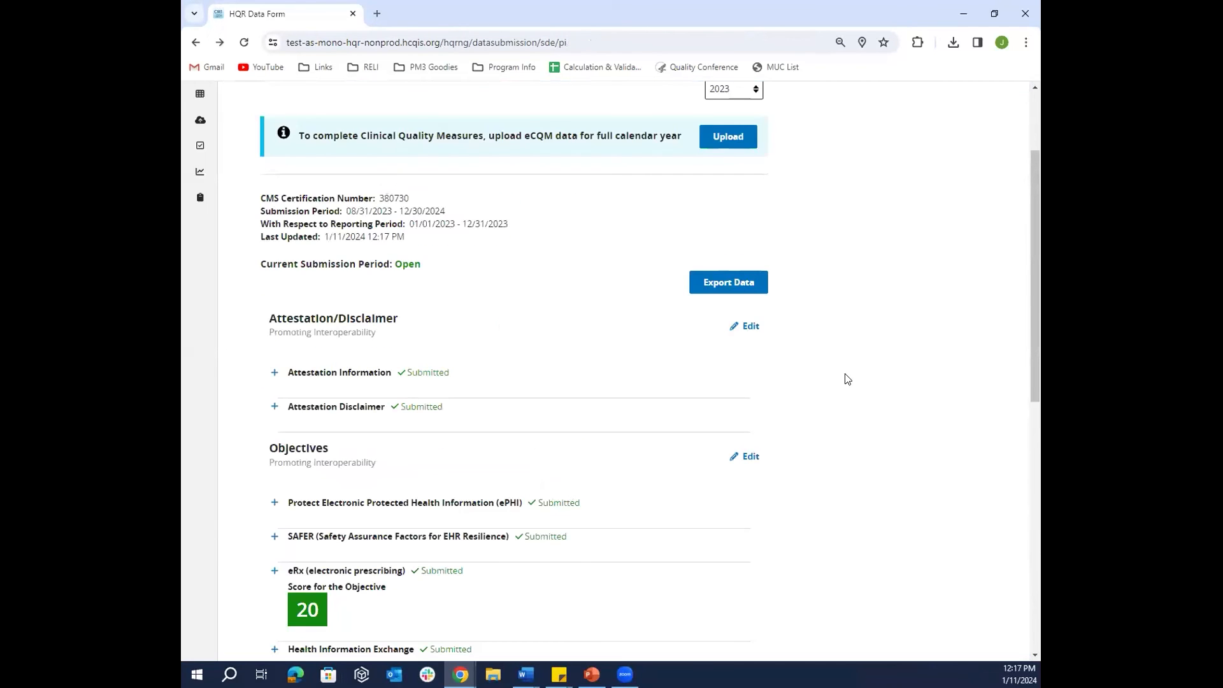
scroll(842, 377, "down", 3)
scroll(842, 378, "down", 3)
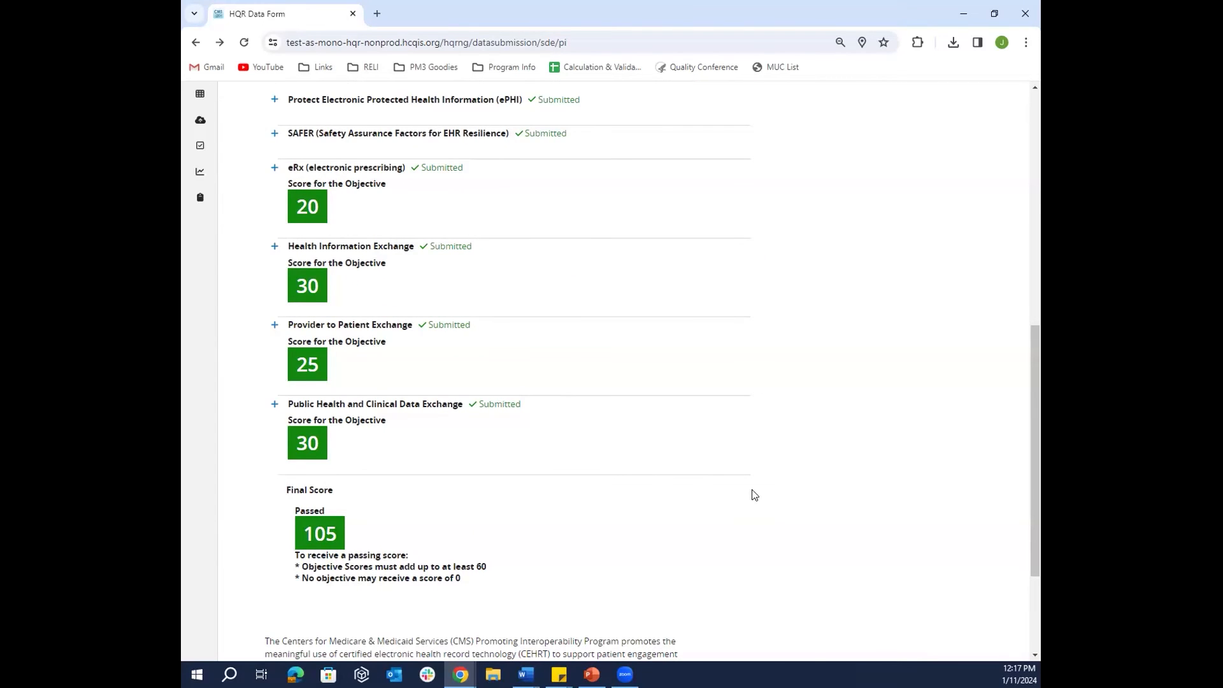
scroll(754, 495, "up", 1)
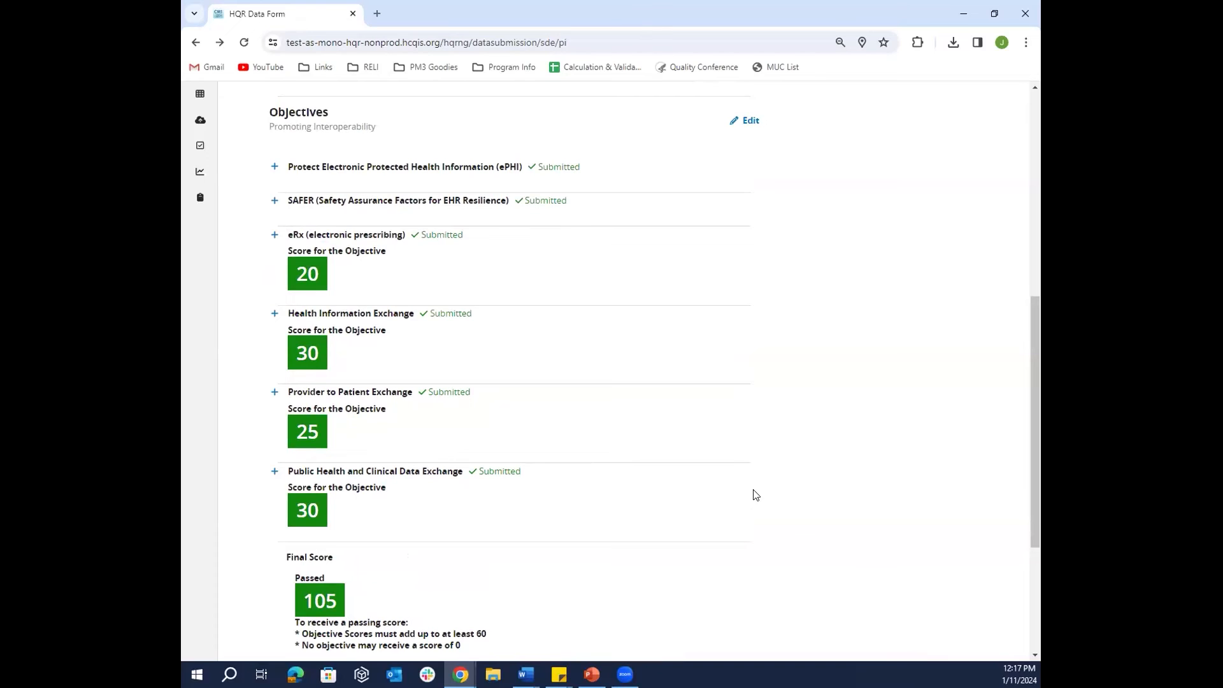
scroll(783, 464, "up", 1)
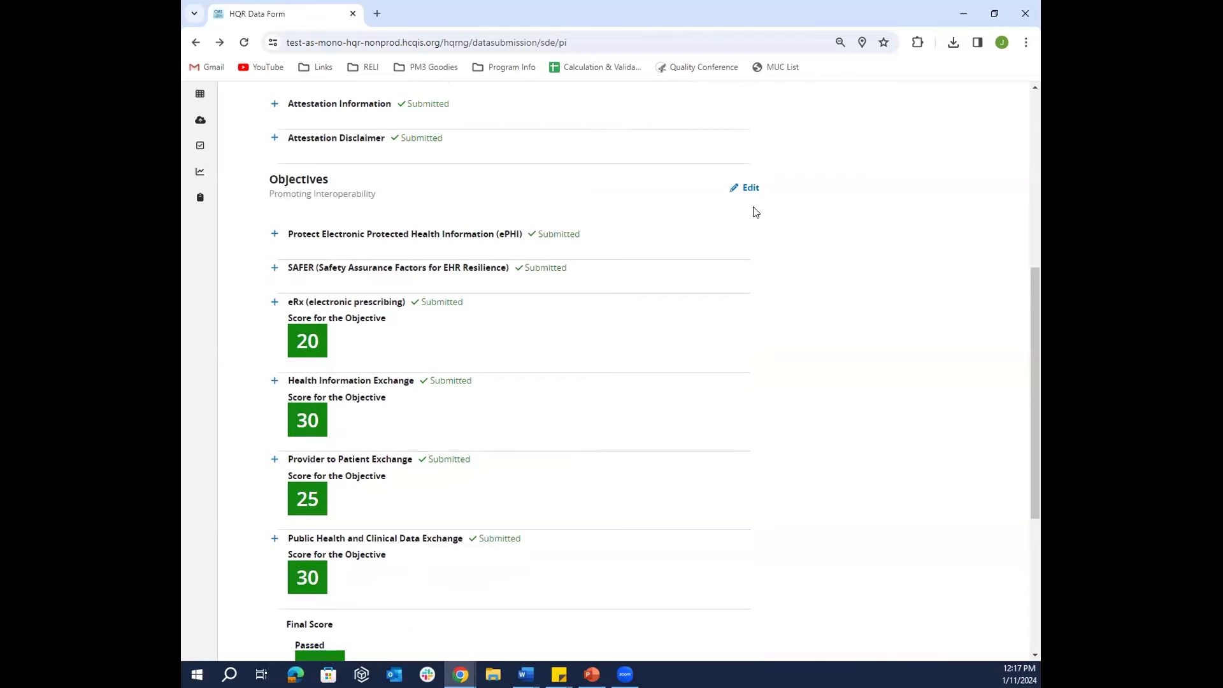
scroll(935, 324, "up", 1)
scroll(935, 324, "up", 5)
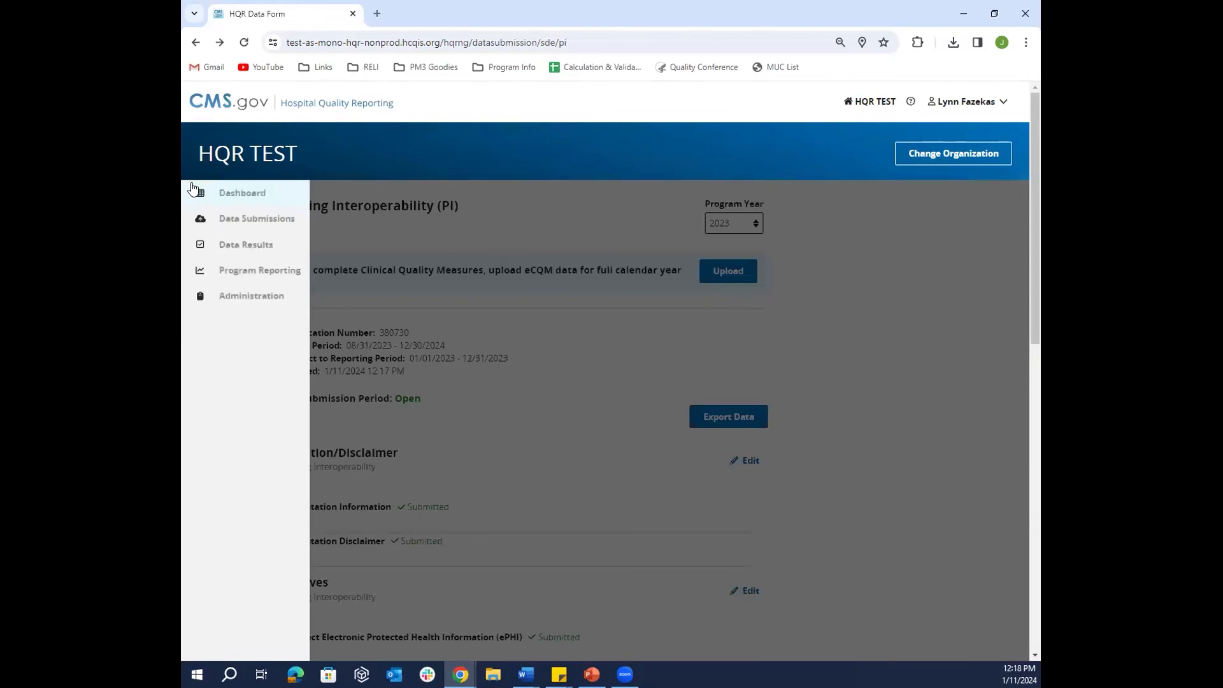
- Go to Data Submissions and select the Production card on the eCQM File Upload tab
mouse_move(199, 193)
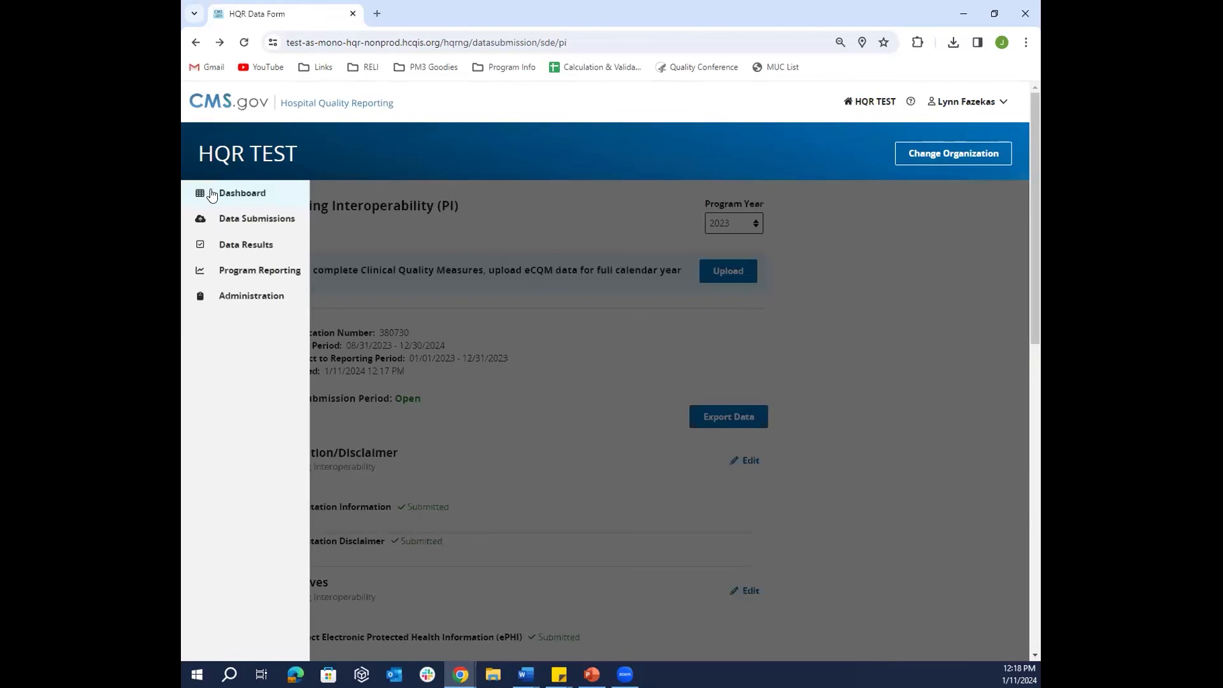
left_click(262, 226)
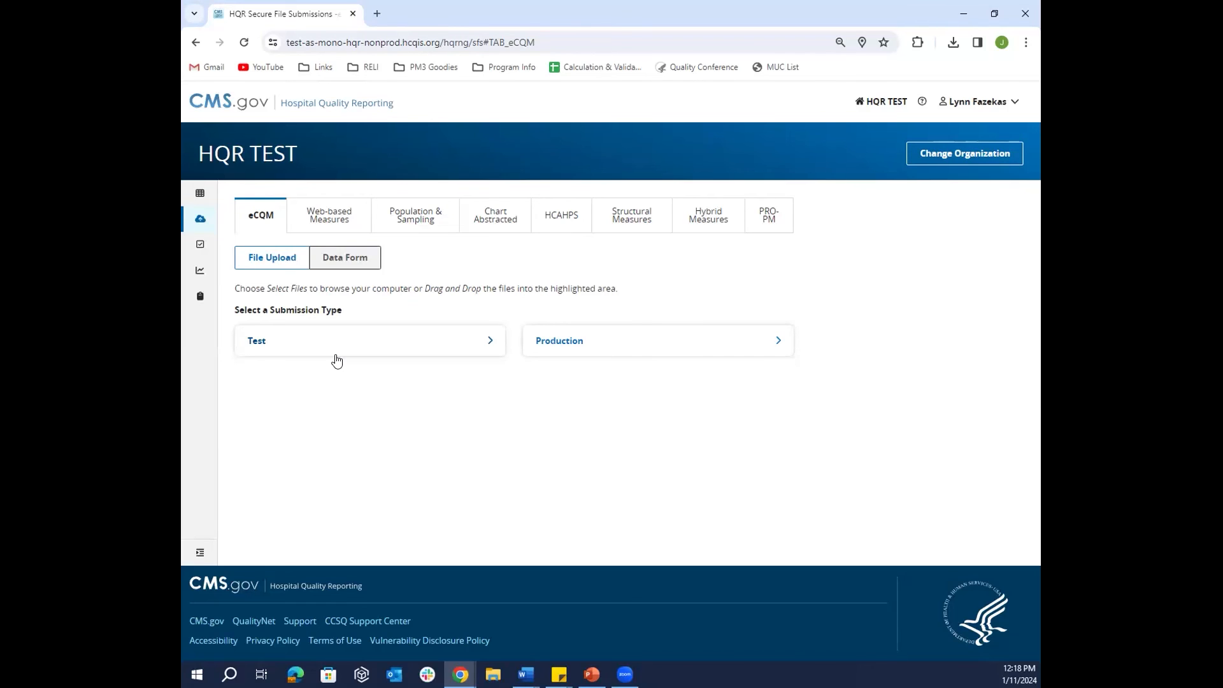
left_click(587, 346)
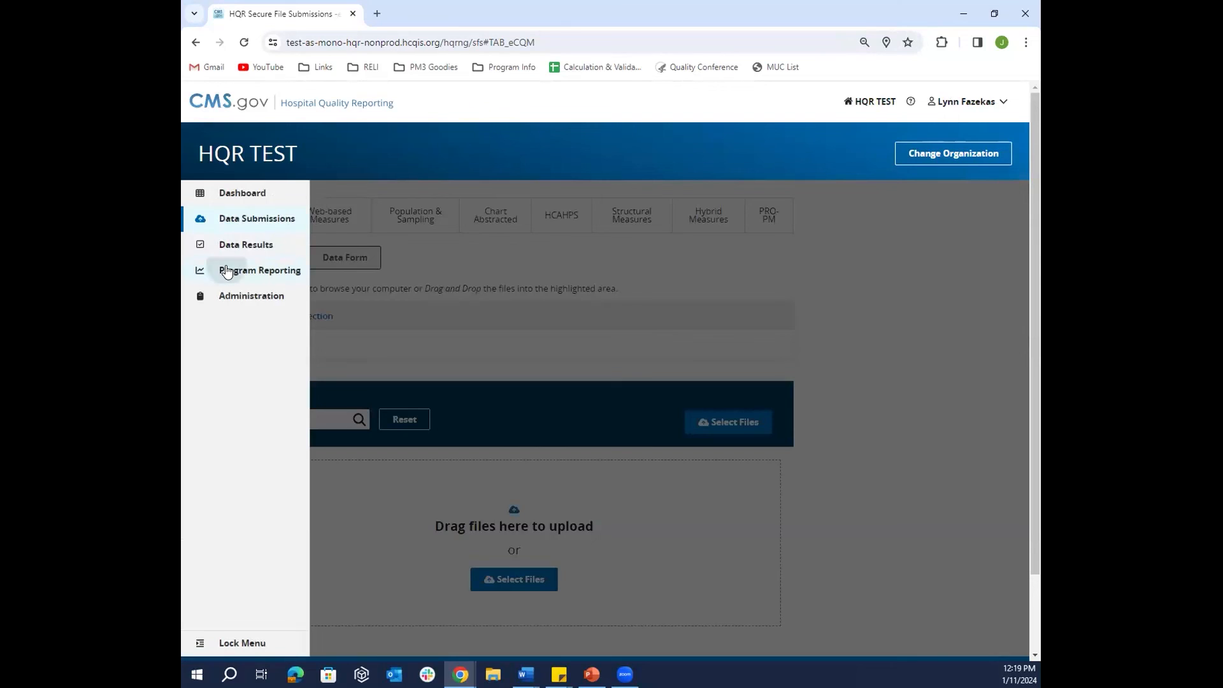
- Open the Program Credit Report under Program Reporting and load it for quarter Q1 2023
left_click(227, 271)
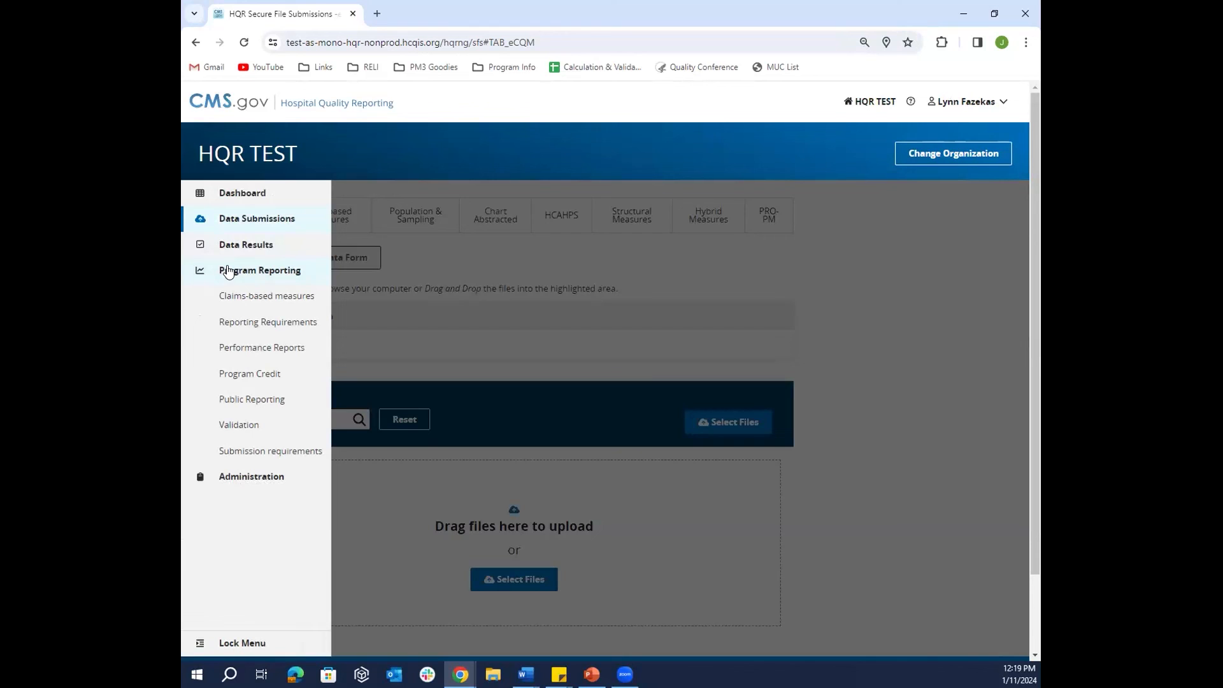
left_click(275, 379)
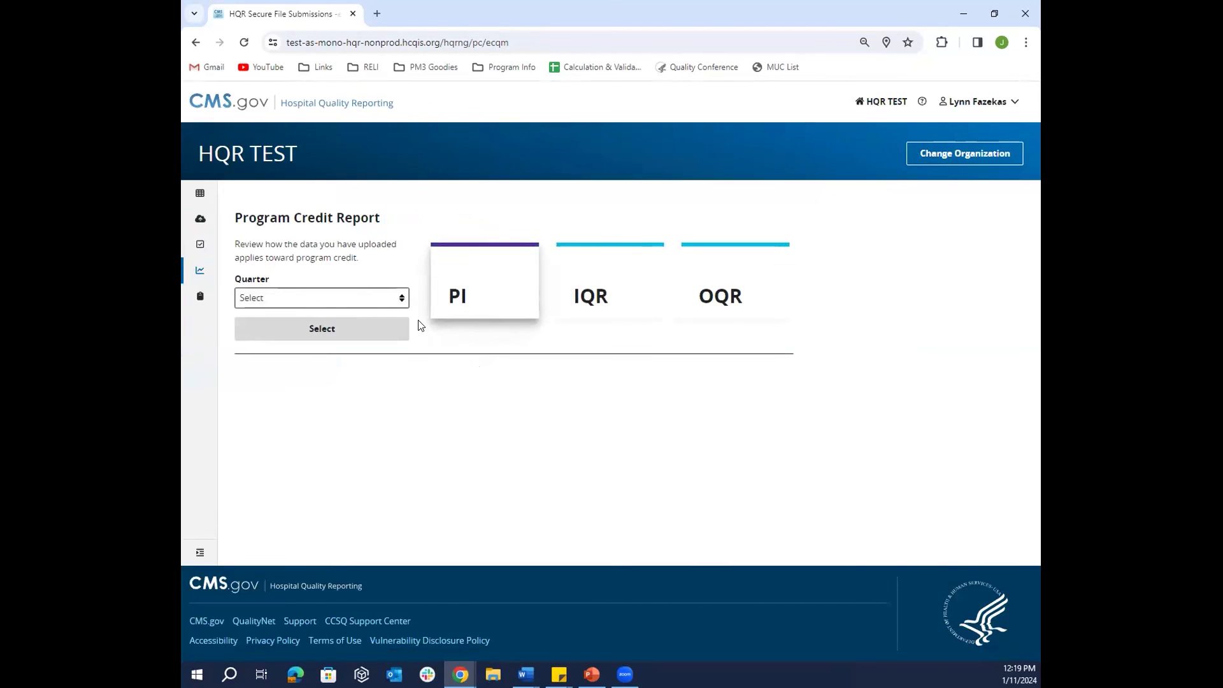
left_click(401, 297)
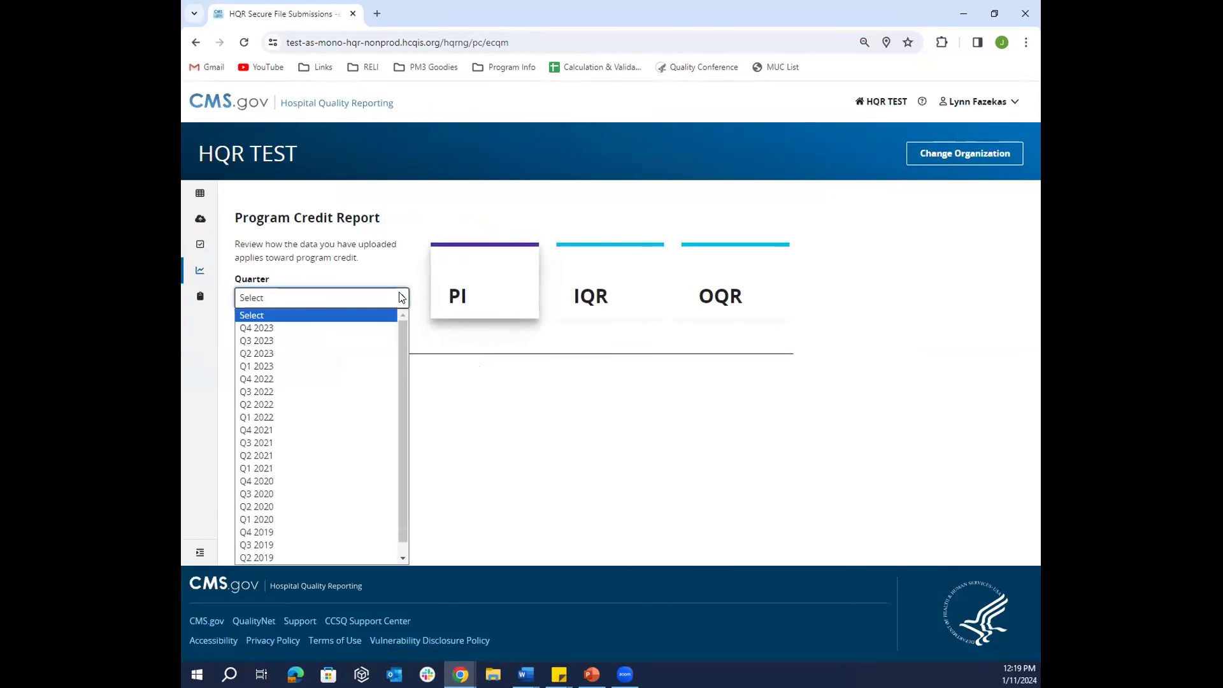
left_click(368, 368)
left_click(359, 329)
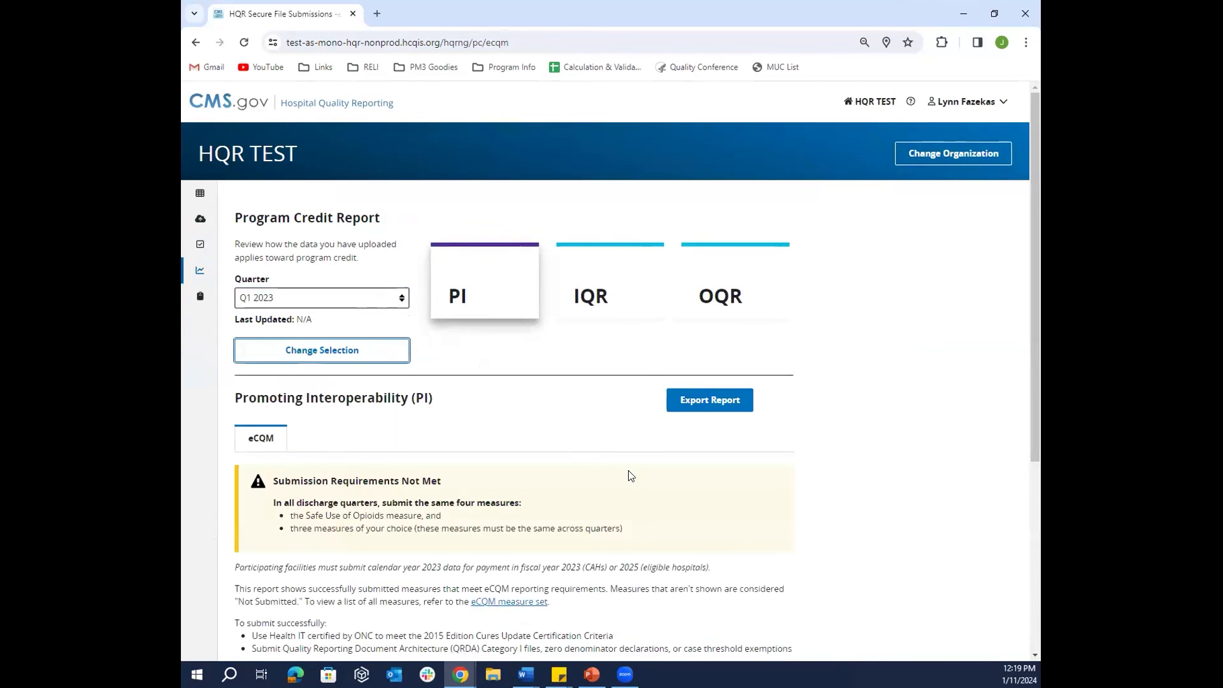
scroll(631, 477, "down", 1)
scroll(421, 481, "down", 1)
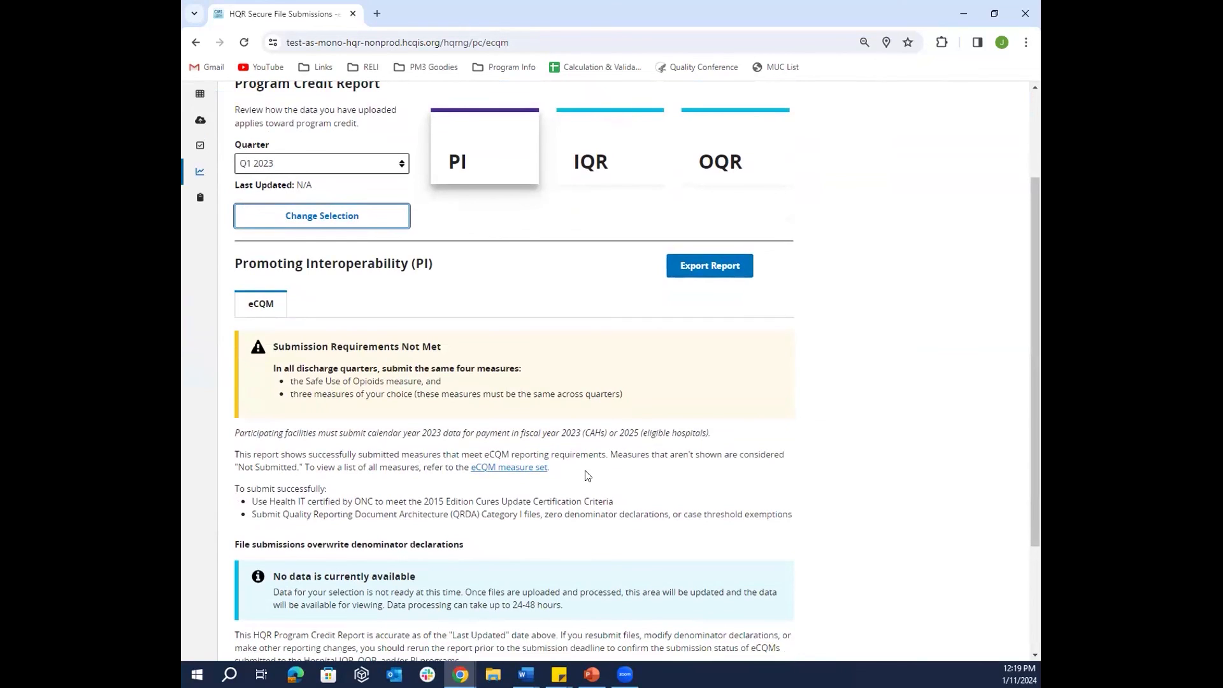
left_click(401, 166)
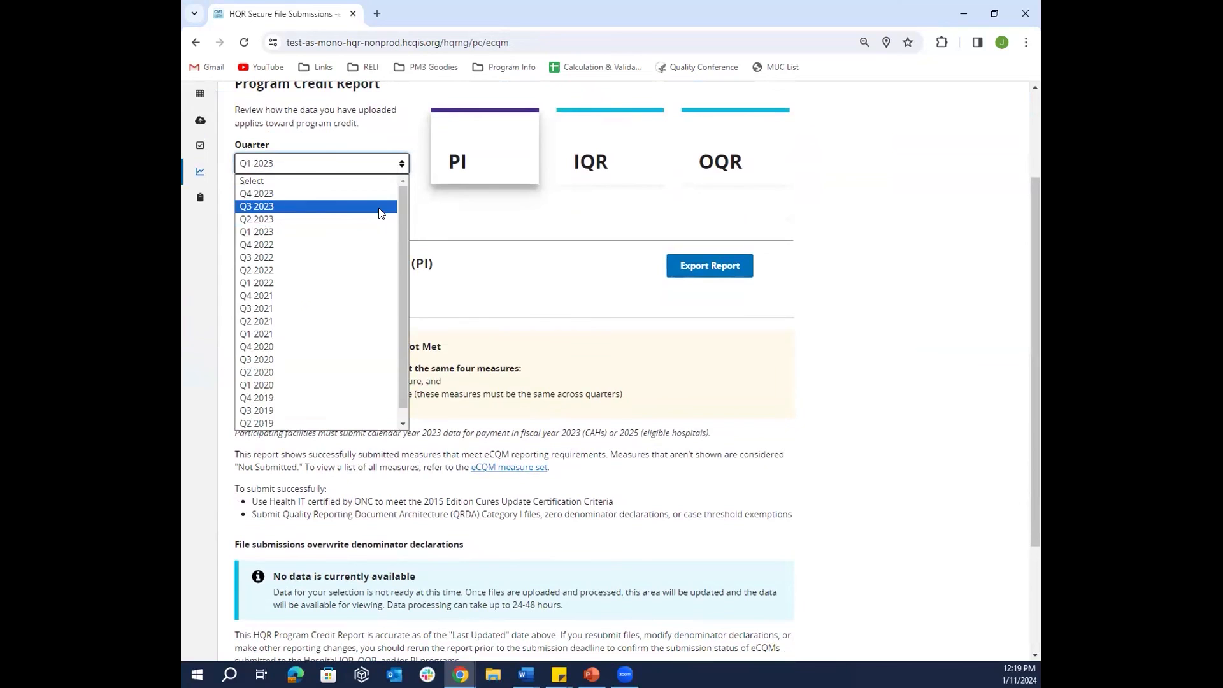
left_click(824, 371)
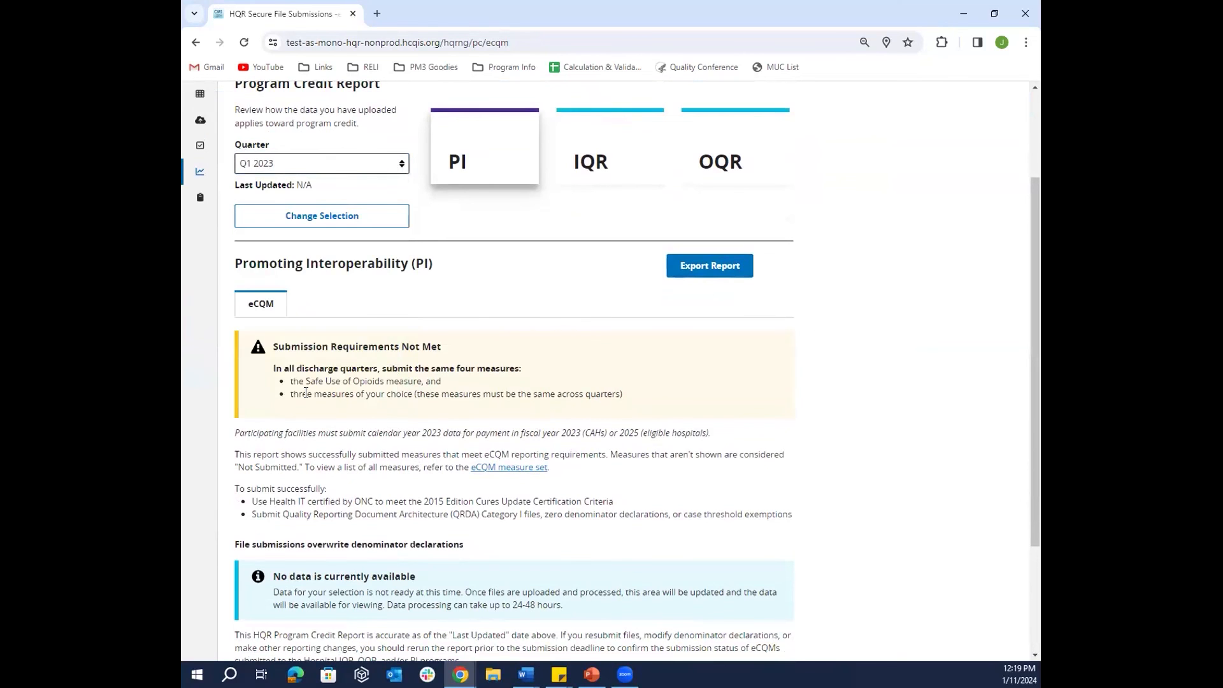